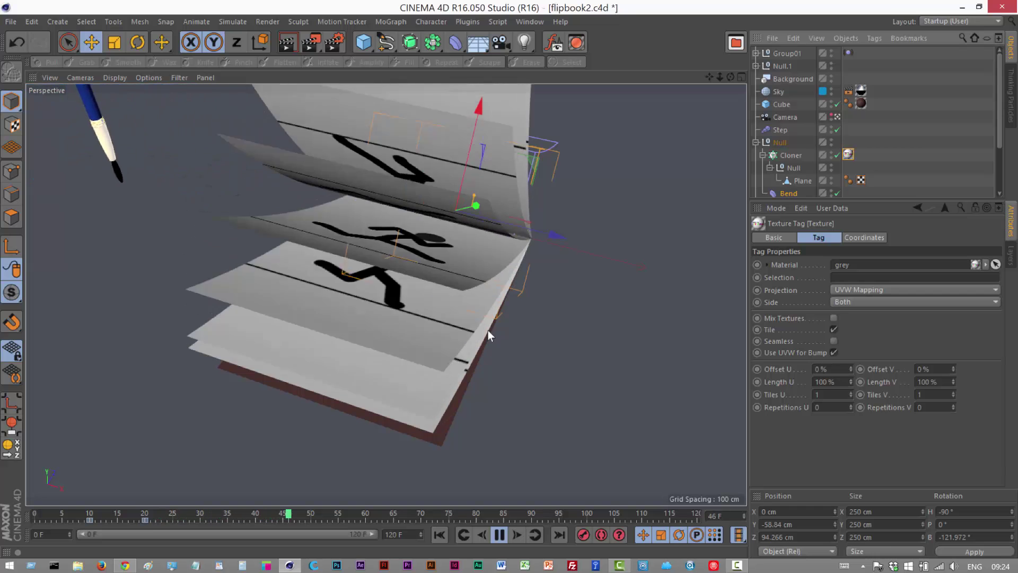
Step: Play the finished flipbook2 scene so the stick-figure pages bend and flip over the cover
click(499, 534)
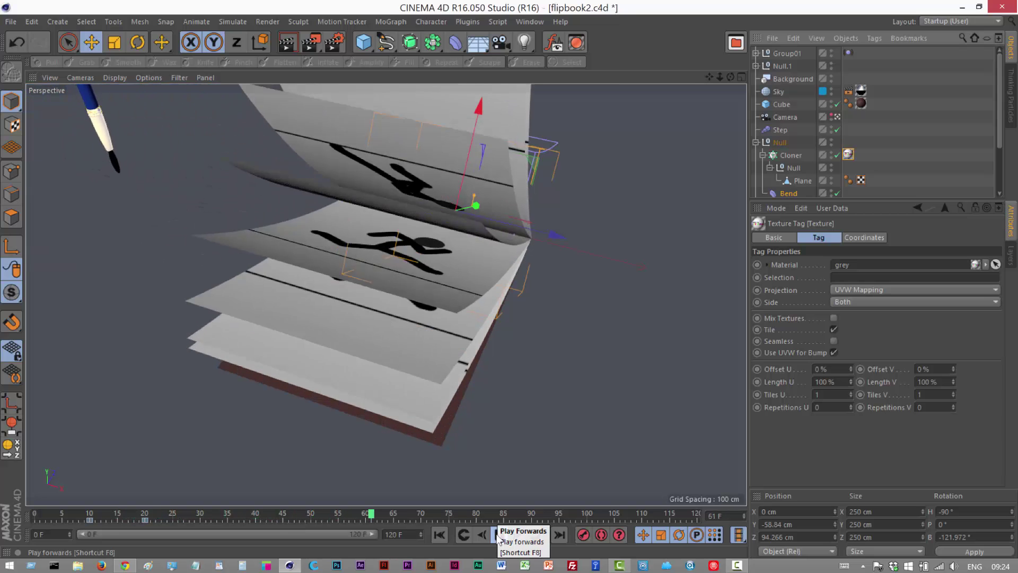
Step: Stop the playback and start a new empty scene from the File menu
click(499, 534)
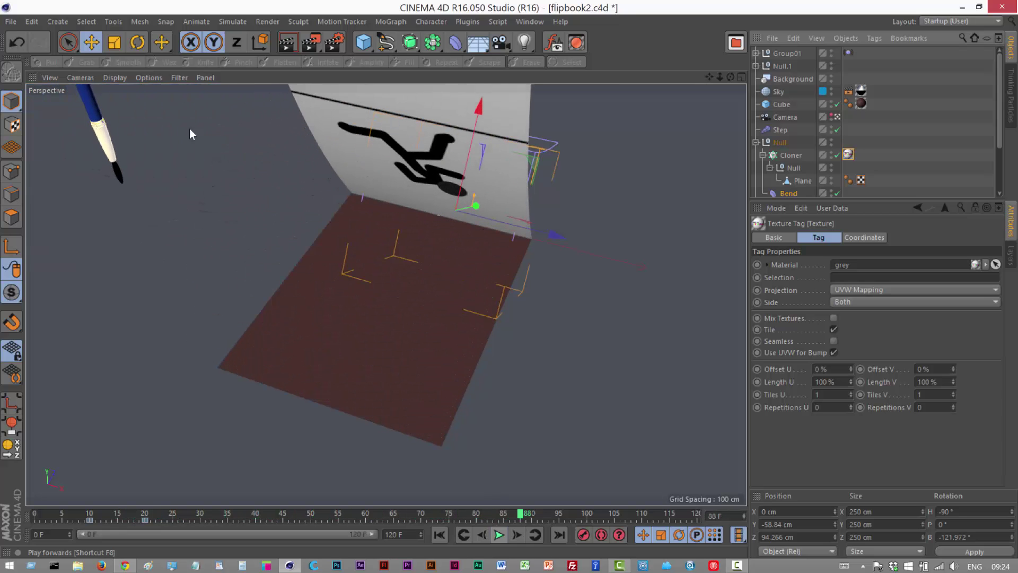
click(14, 21)
click(29, 39)
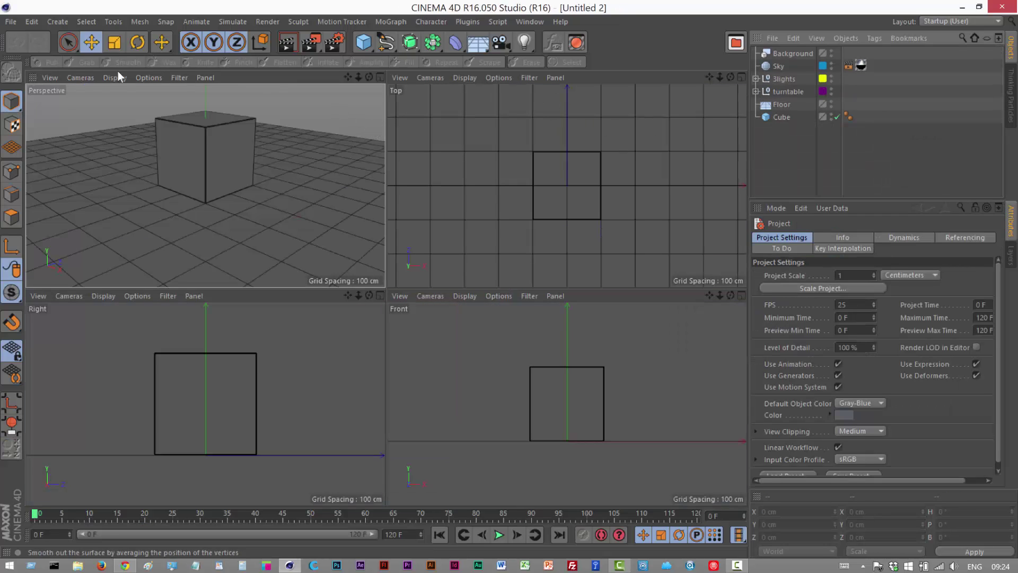
Step: Delete the default Cube and hide the Floor from the viewports
click(782, 117)
key(Delete)
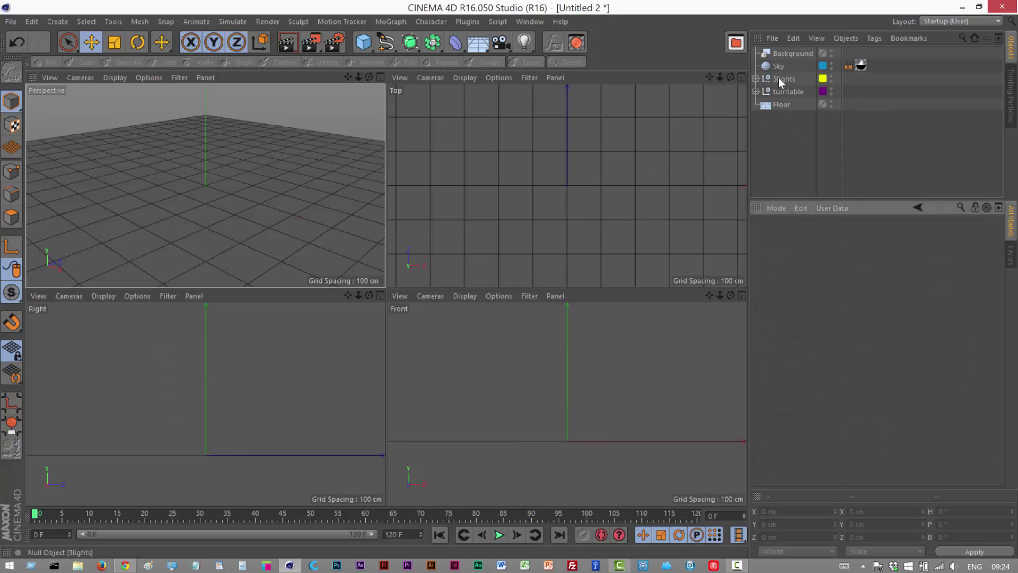
click(756, 92)
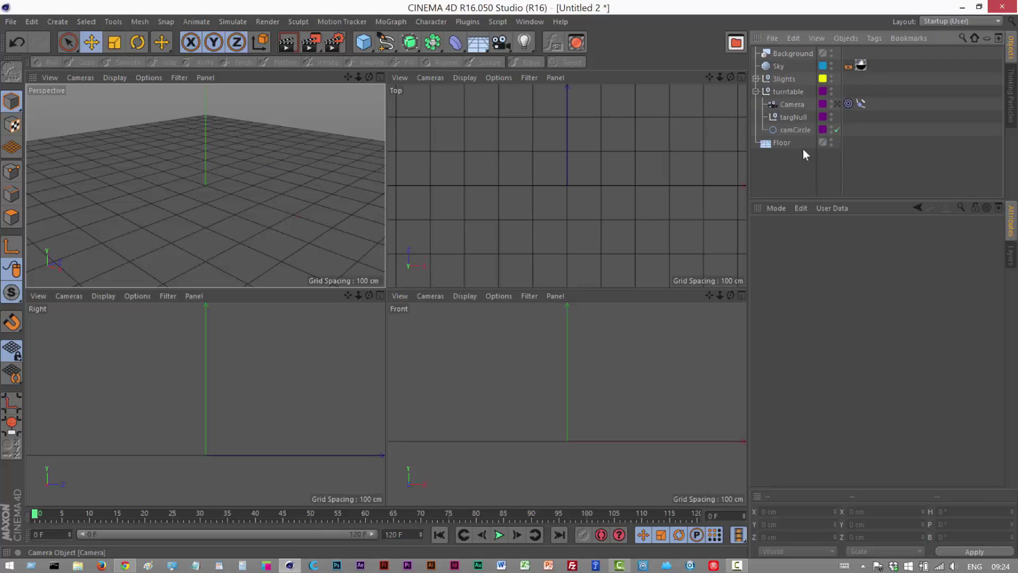
click(755, 92)
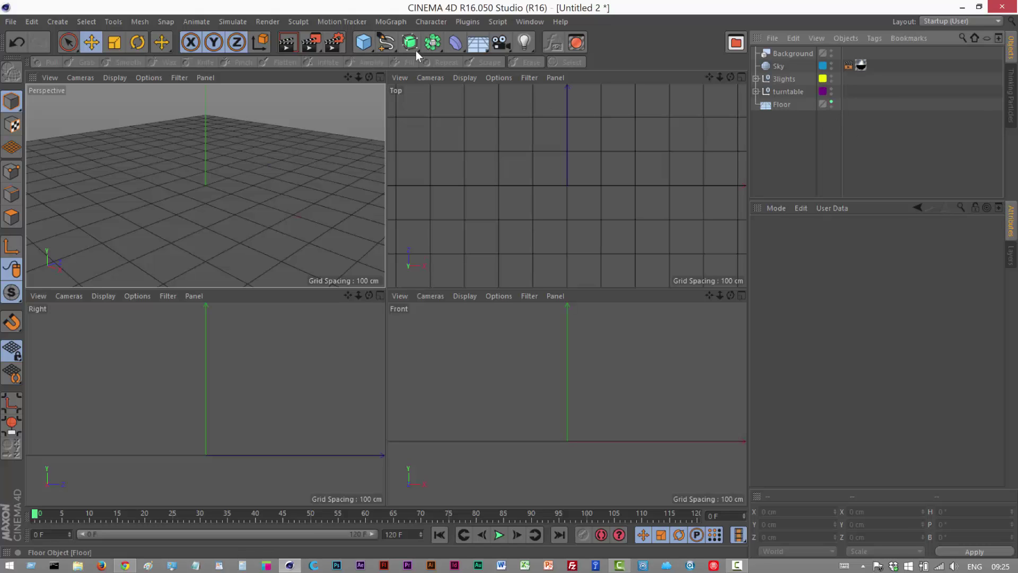
click(831, 103)
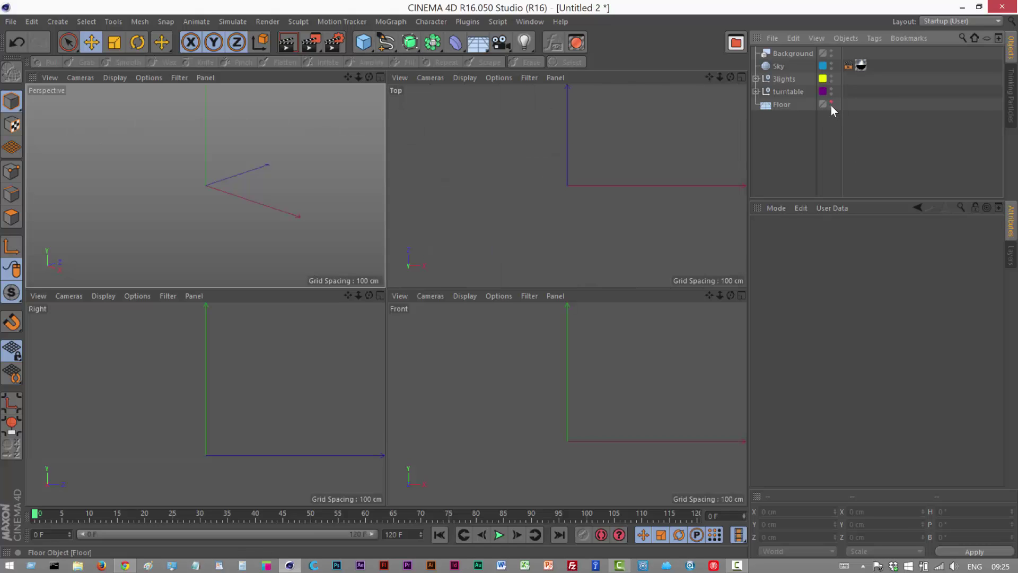
Step: Add a Plane primitive, deleting the cube that was created by mistake
click(363, 43)
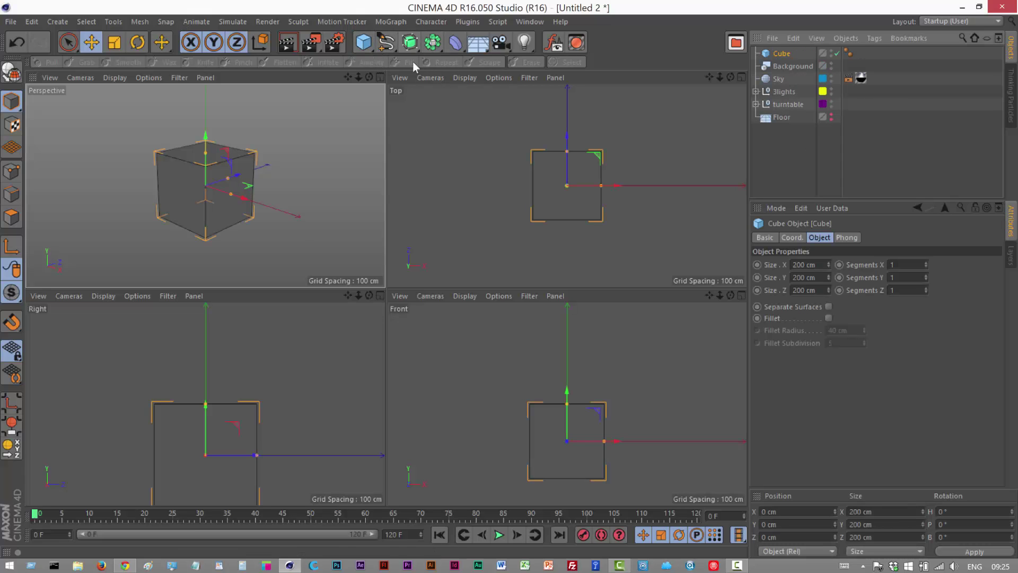
key(Delete)
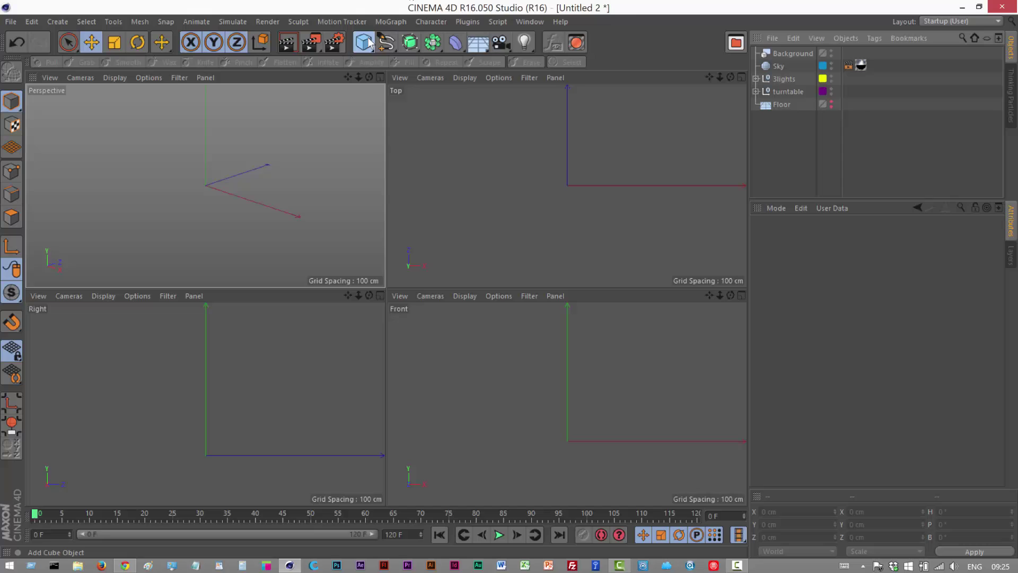
click(364, 43)
click(404, 139)
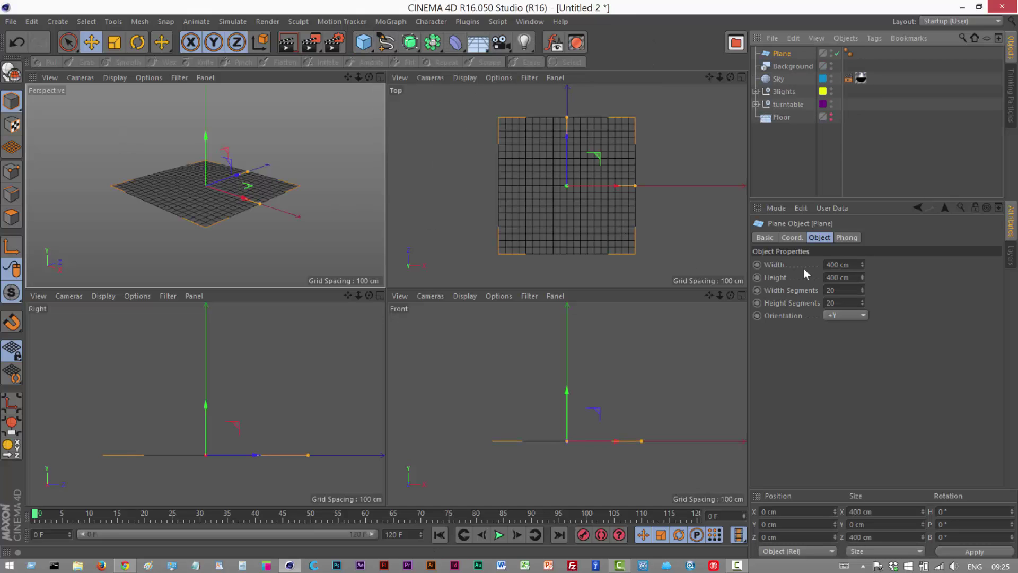
Step: Set the plane's width to 300 cm with 4 width and 8 height segments
click(845, 264)
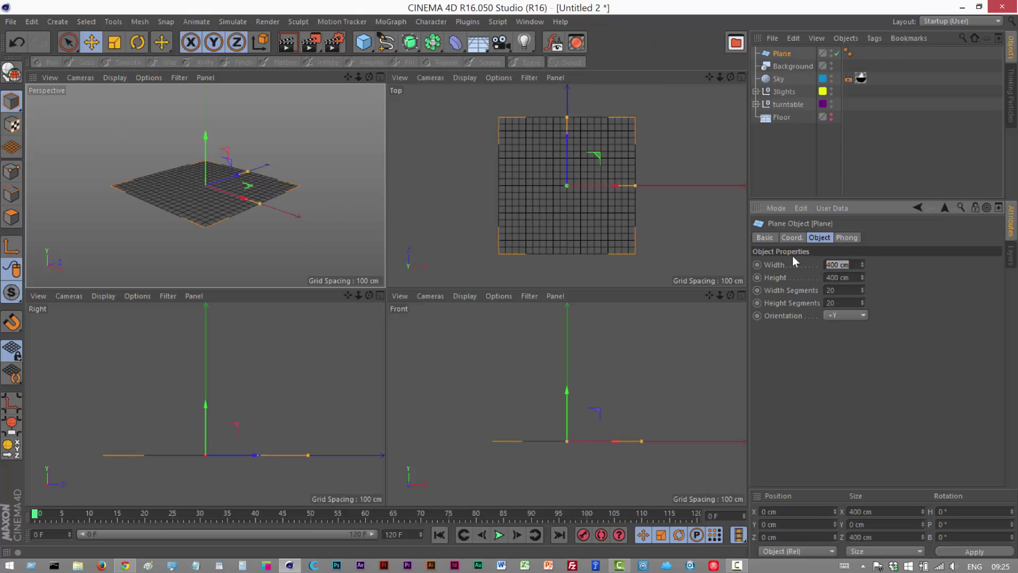
text(300)
key(Return)
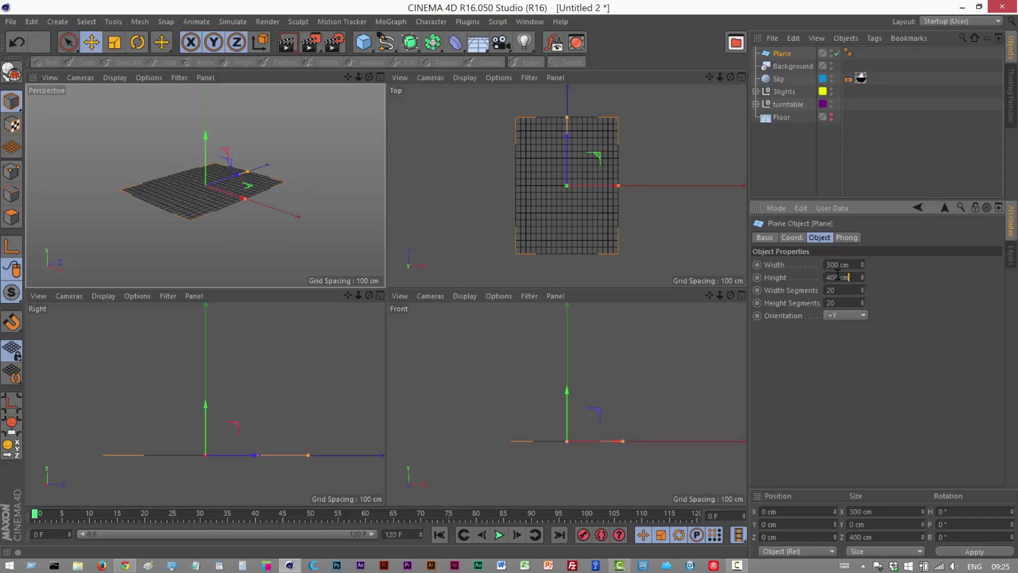
key(Tab)
key(Tab)
text(4)
key(Tab)
text(8)
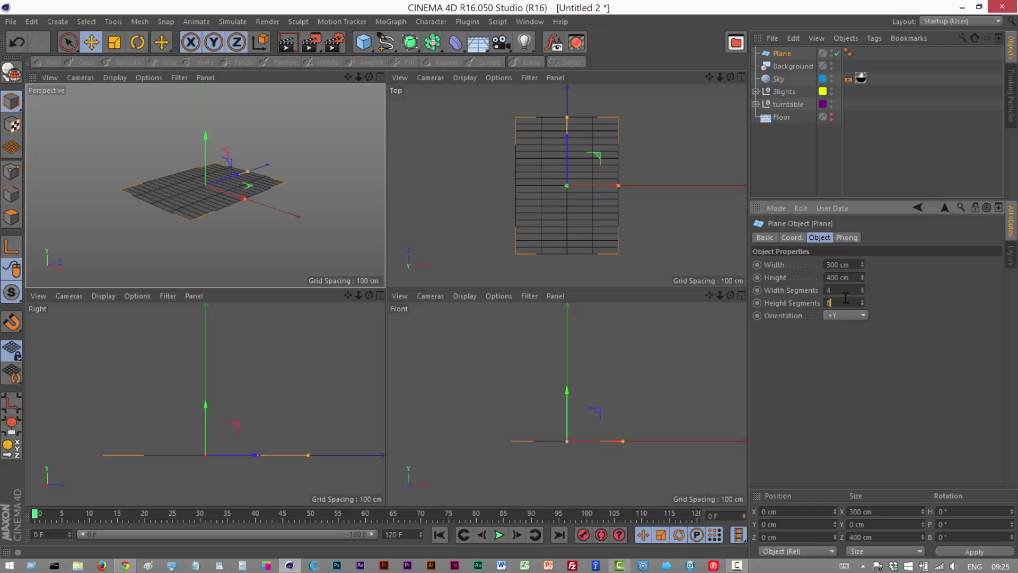
click(846, 291)
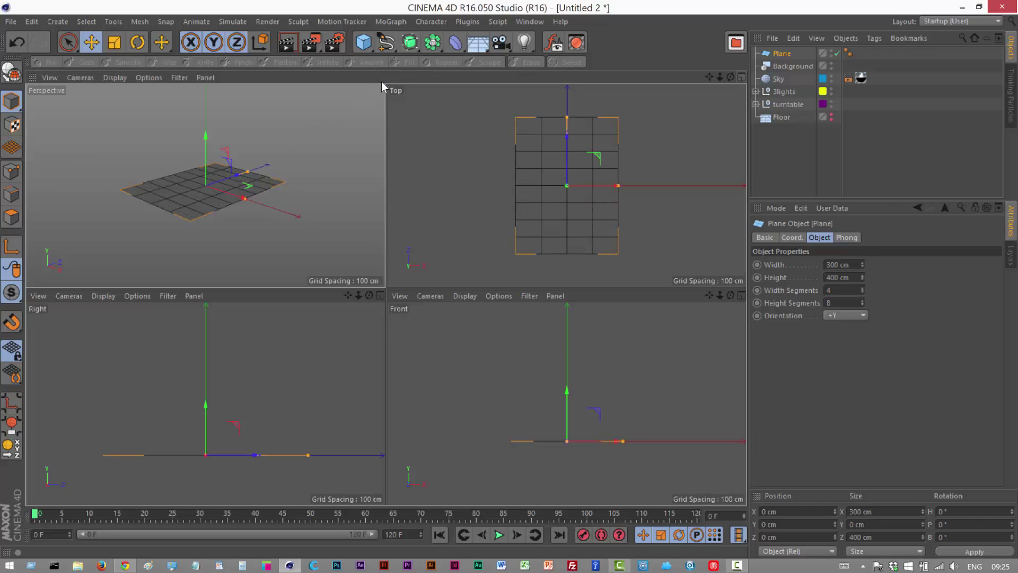
Step: Make the plane editable and drag its axis along Z to about 208 cm, near the edge
click(380, 78)
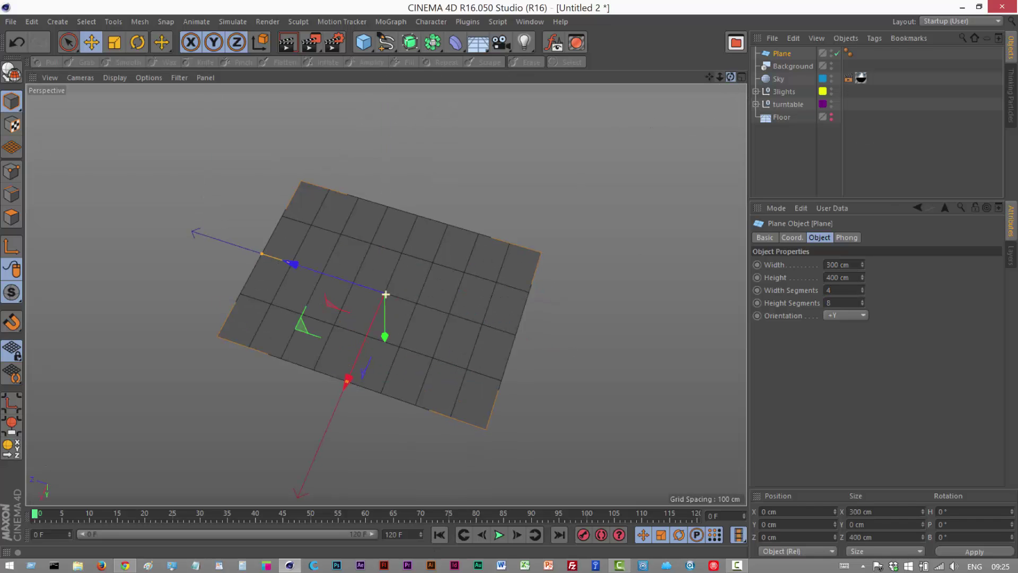
mouse_move(731, 78)
mouse_down()
mouse_move(721, 91)
mouse_move(731, 80)
mouse_move(744, 106)
mouse_move(741, 80)
mouse_move(726, 79)
mouse_up()
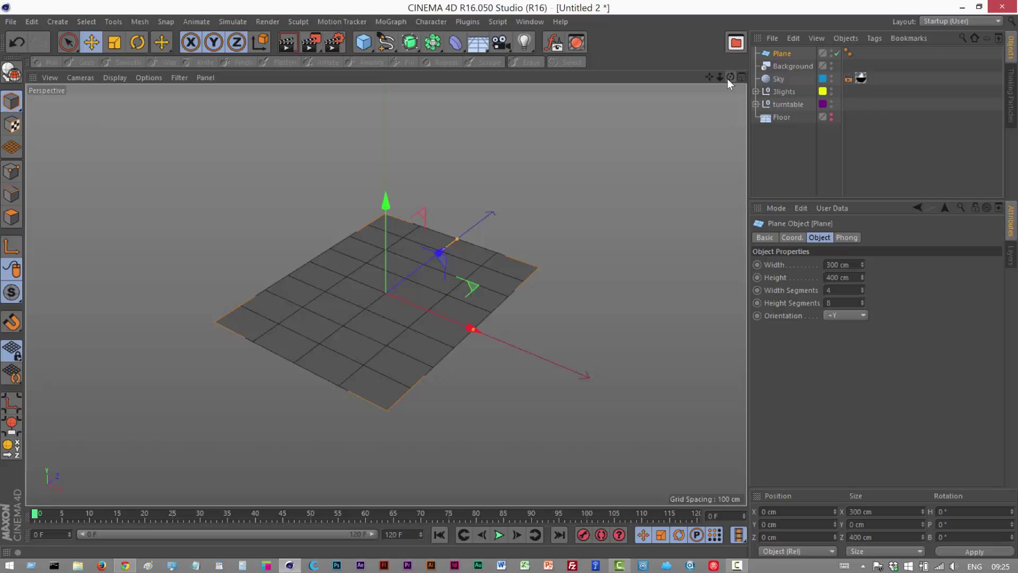
click(12, 72)
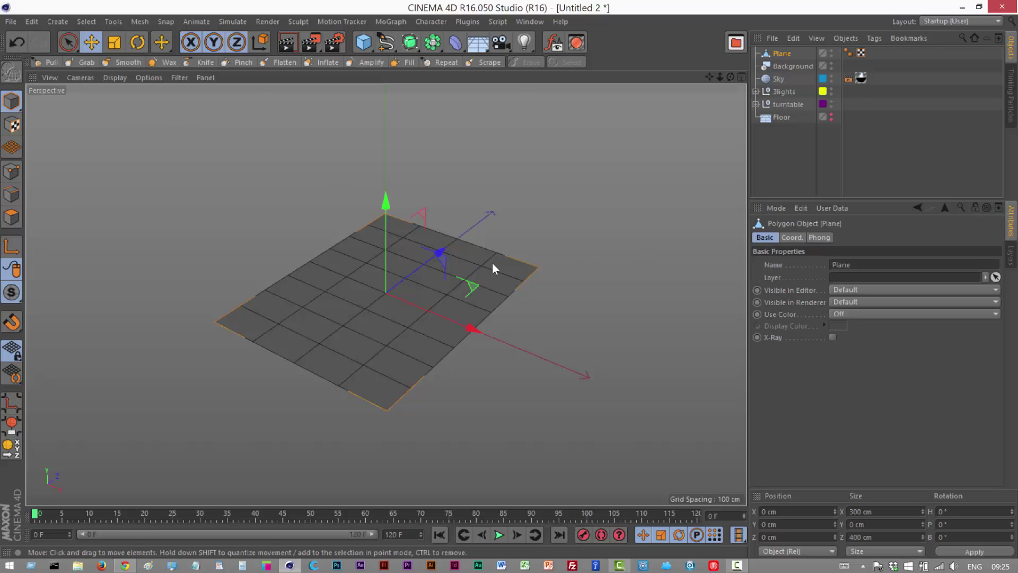
click(12, 249)
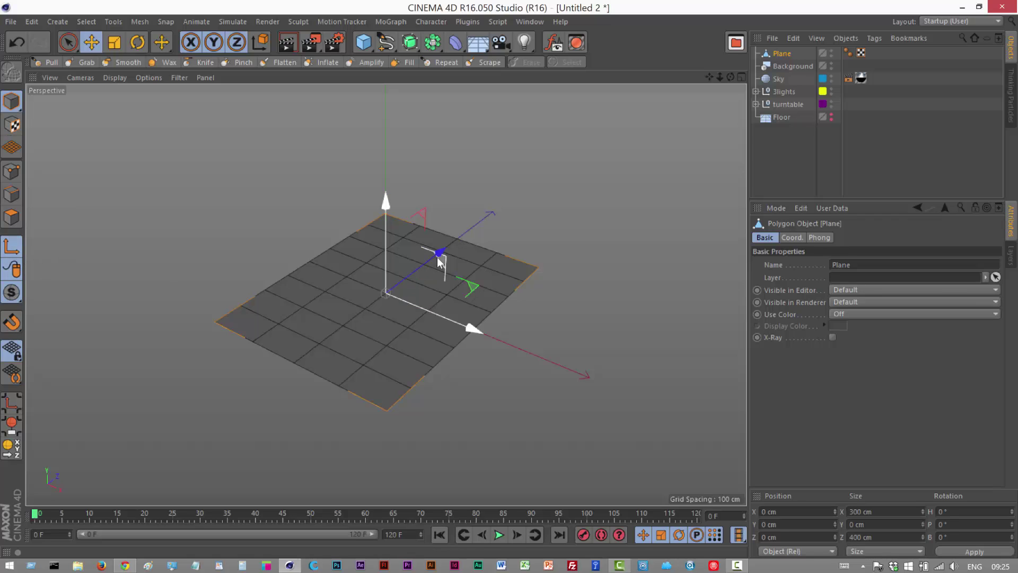
drag(439, 253, 512, 211)
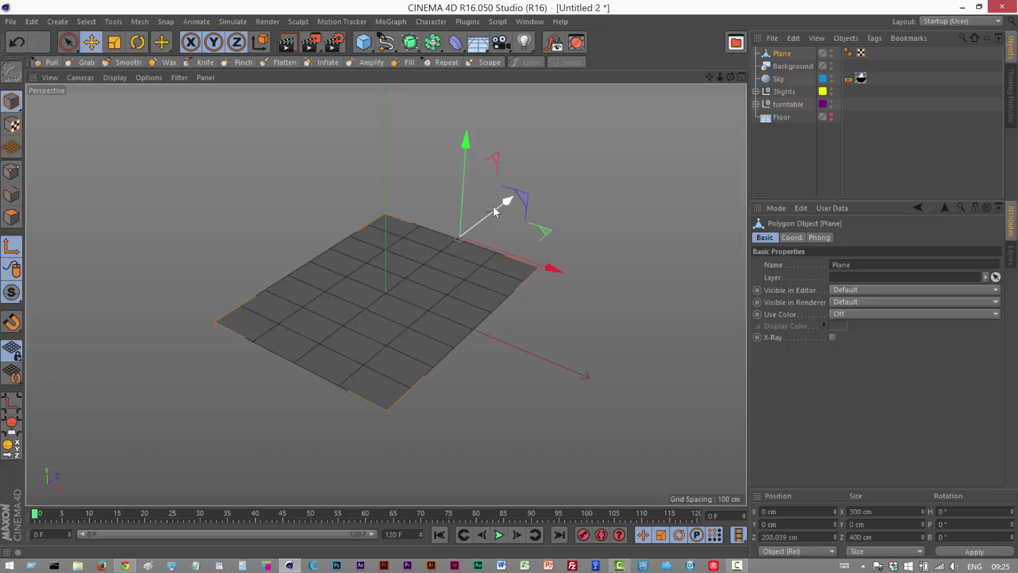
click(741, 77)
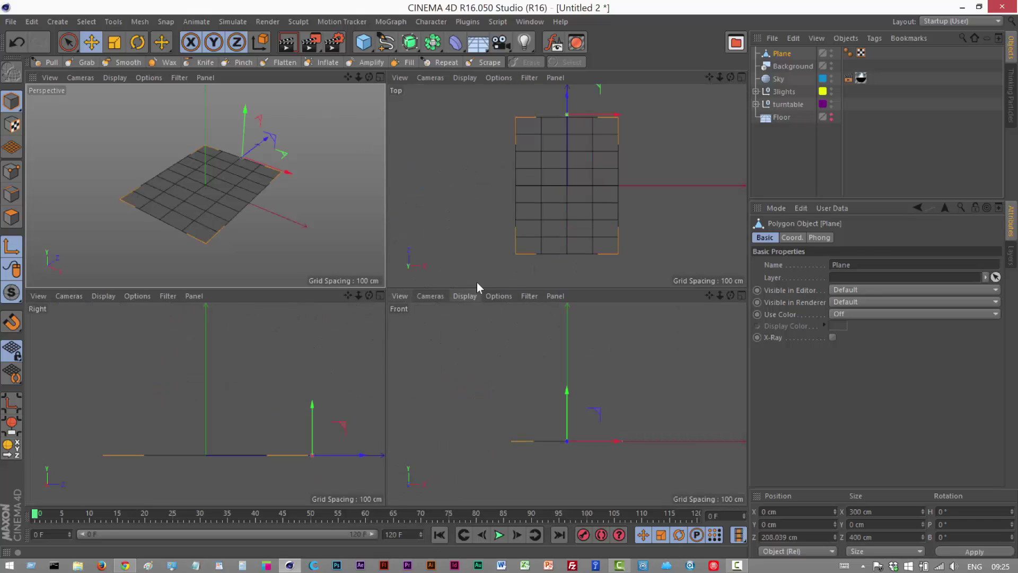
Step: Turn on auto and vertex snapping and snap the plane's axis to its edge at Z 200 cm
click(378, 78)
click(11, 321)
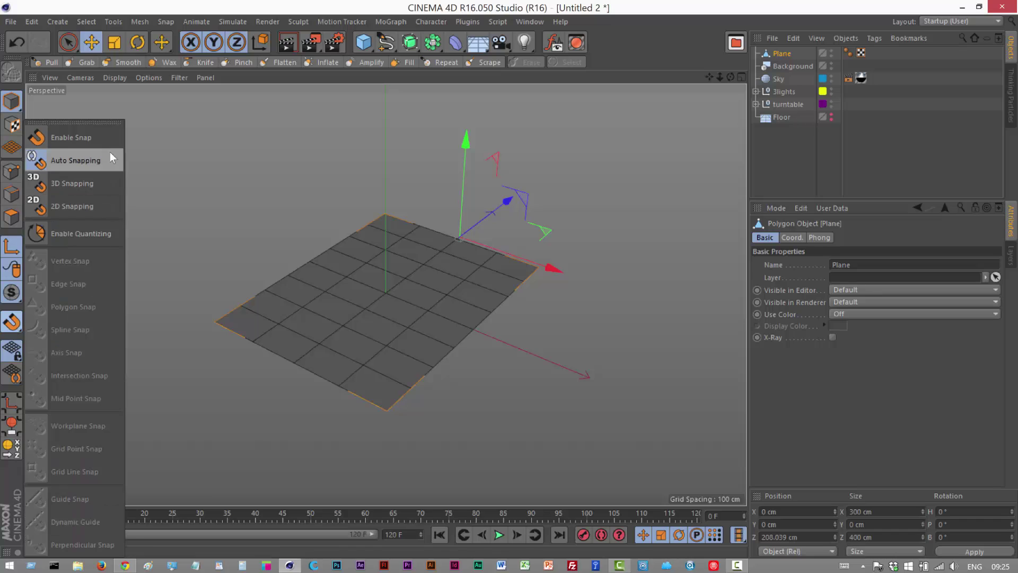
click(110, 154)
click(17, 324)
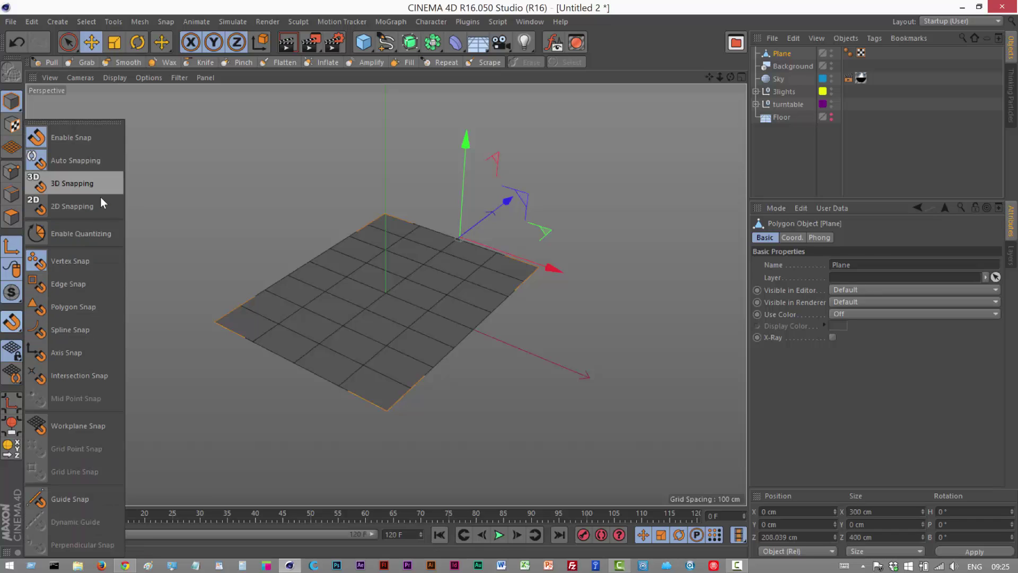
click(98, 277)
drag(505, 200, 461, 239)
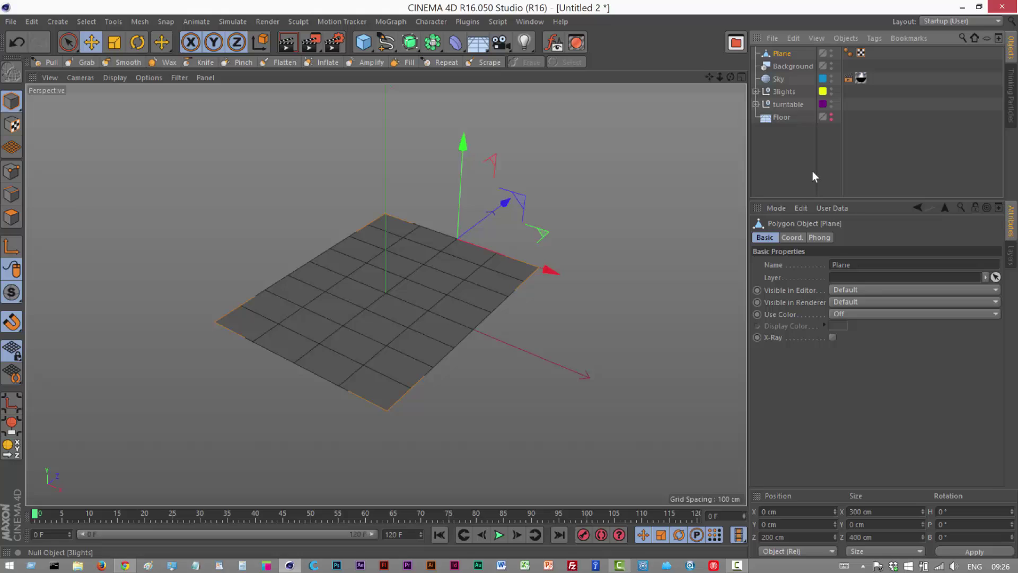
Step: Test the hinge by changing the plane's pitch, then undo the tilt
click(792, 237)
mouse_move(972, 280)
mouse_down()
mouse_move(972, 323)
mouse_move(972, 281)
mouse_up()
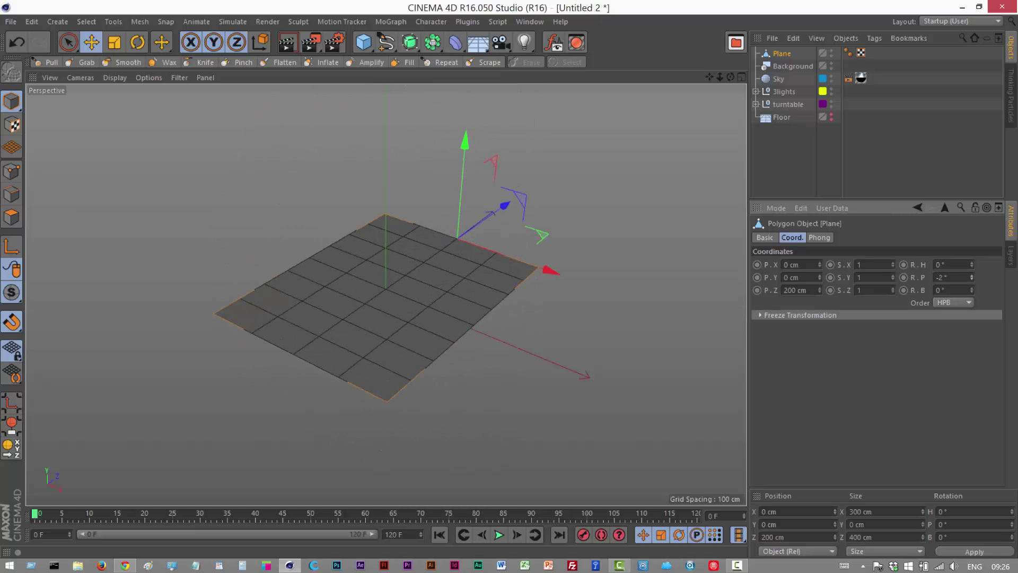
key(ctrl+z)
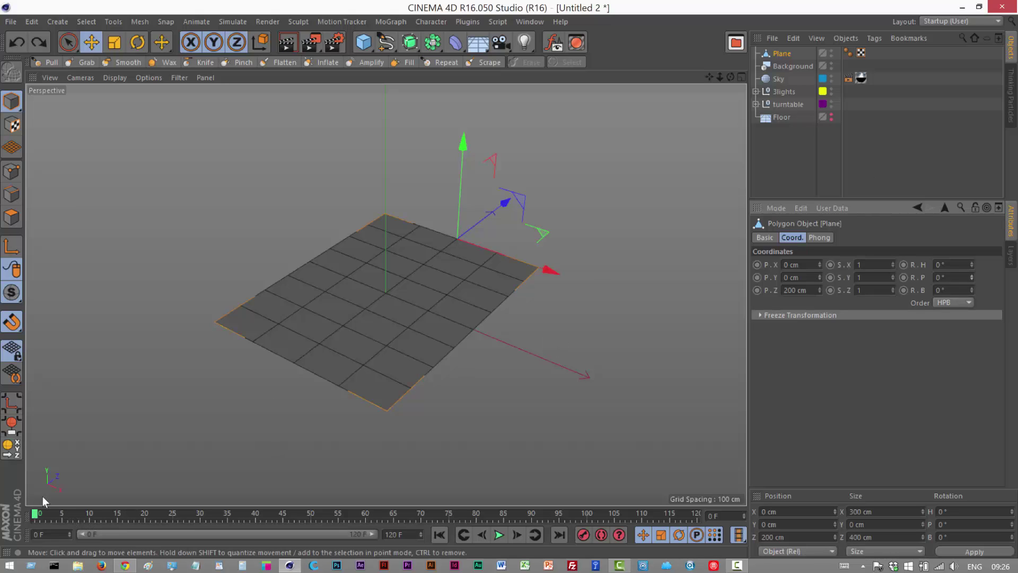
Step: Keyframe the plane's pitch at 0° on frame 10 and -50° on frame 40
click(72, 515)
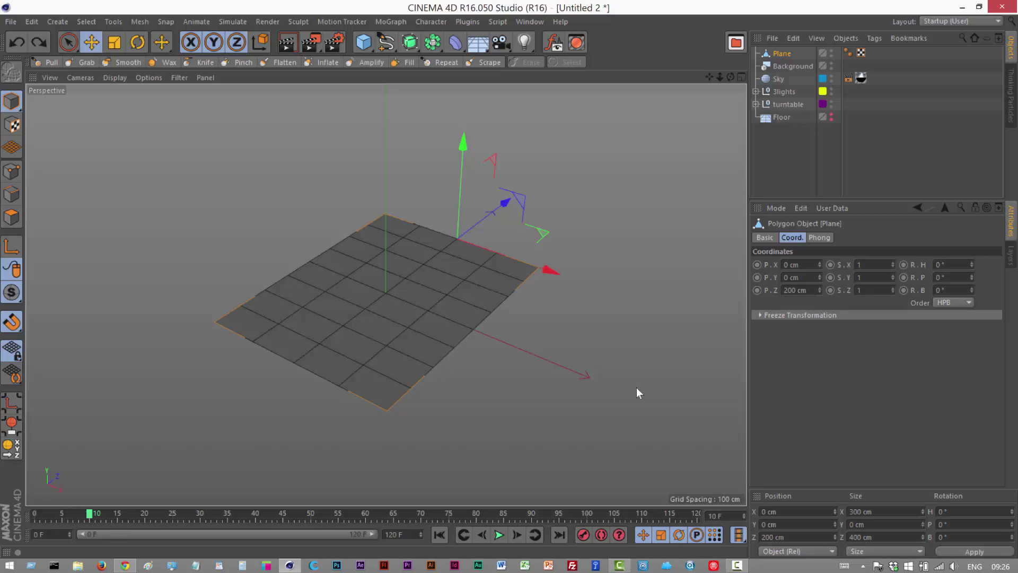
click(903, 278)
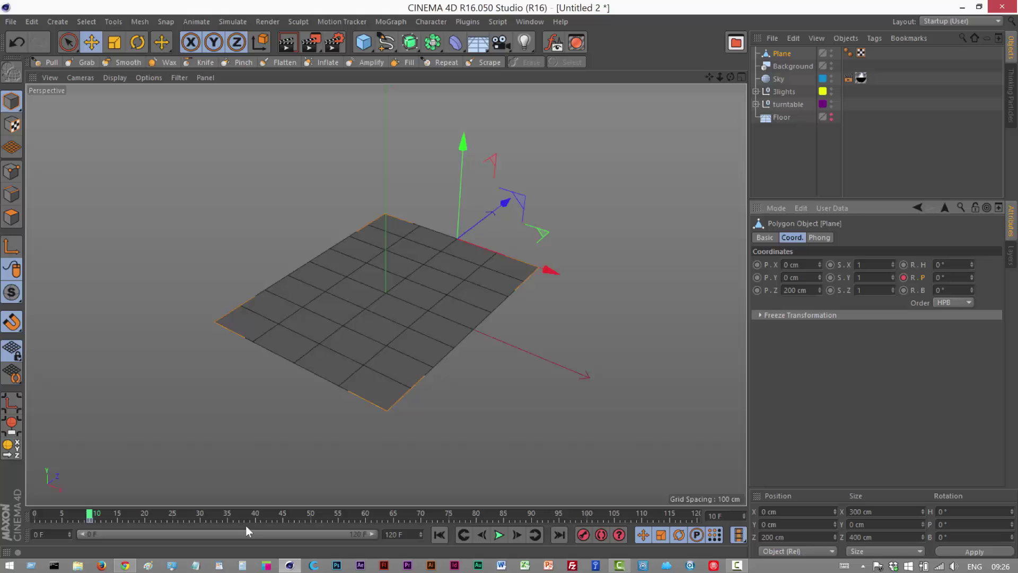
click(258, 514)
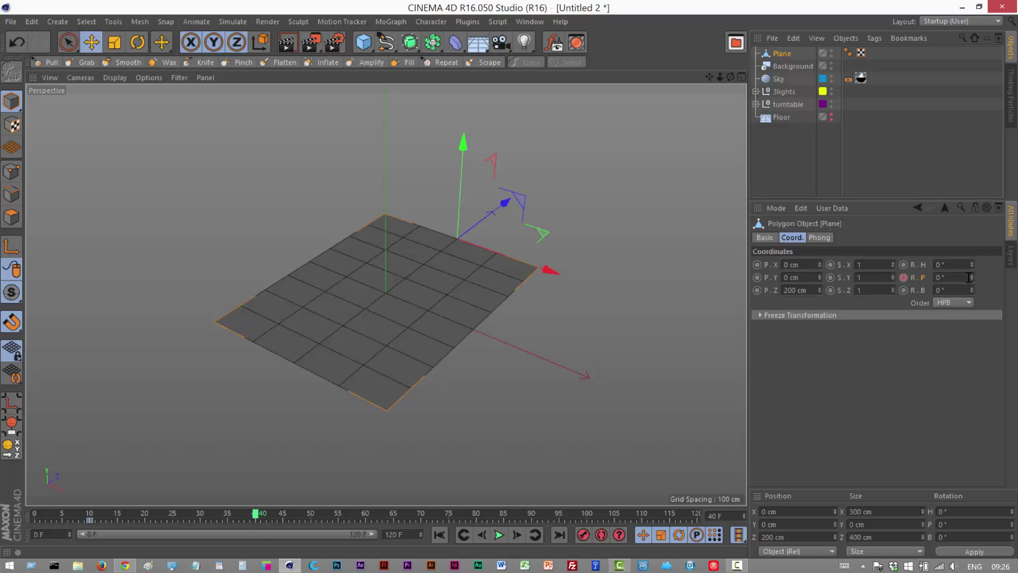
drag(969, 277, 969, 307)
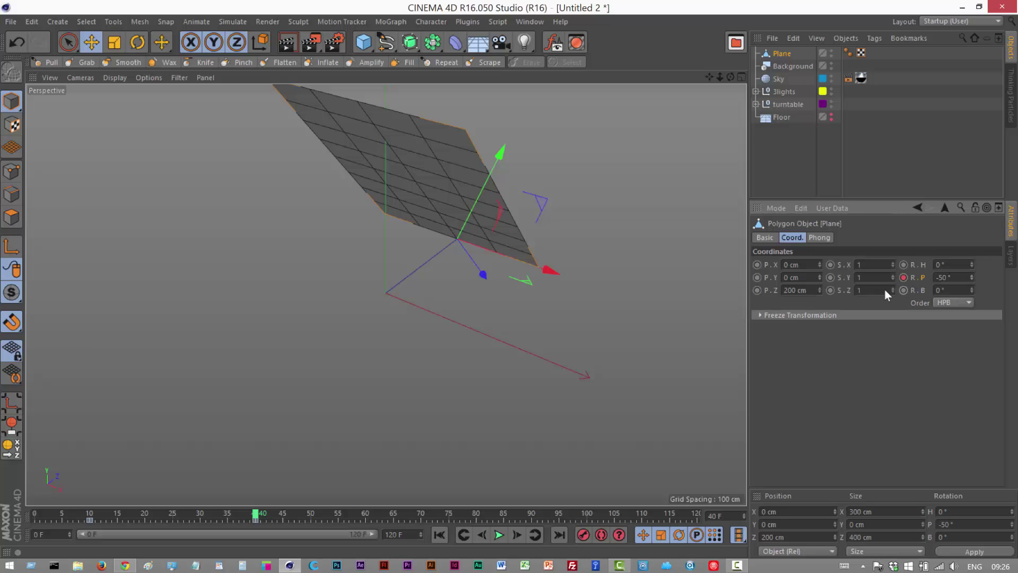
Step: Play back the tilt animation to check it, then group the plane into a Null
click(439, 535)
click(499, 535)
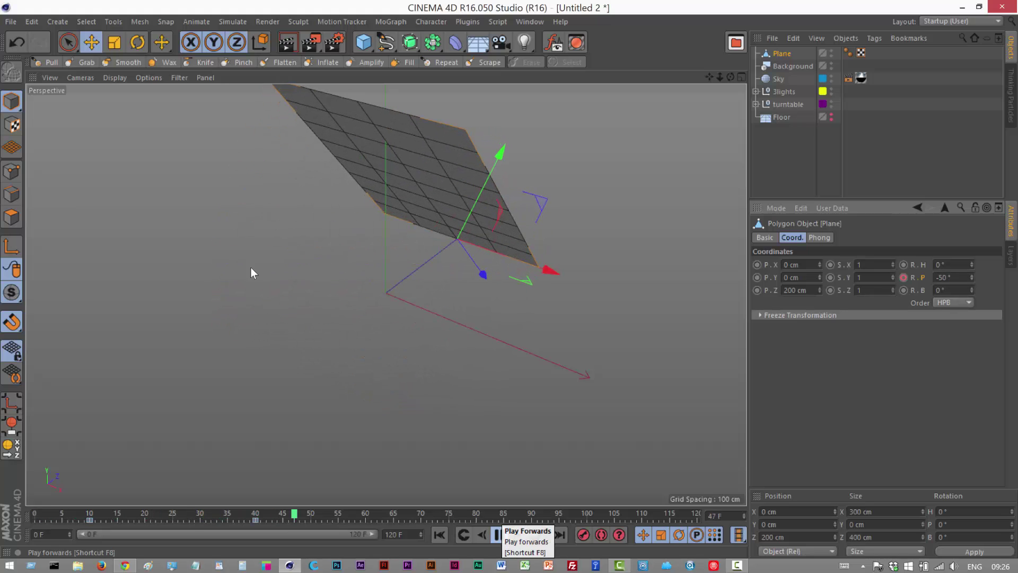
key(F8)
alt+middle_drag(368, 250, 386, 296)
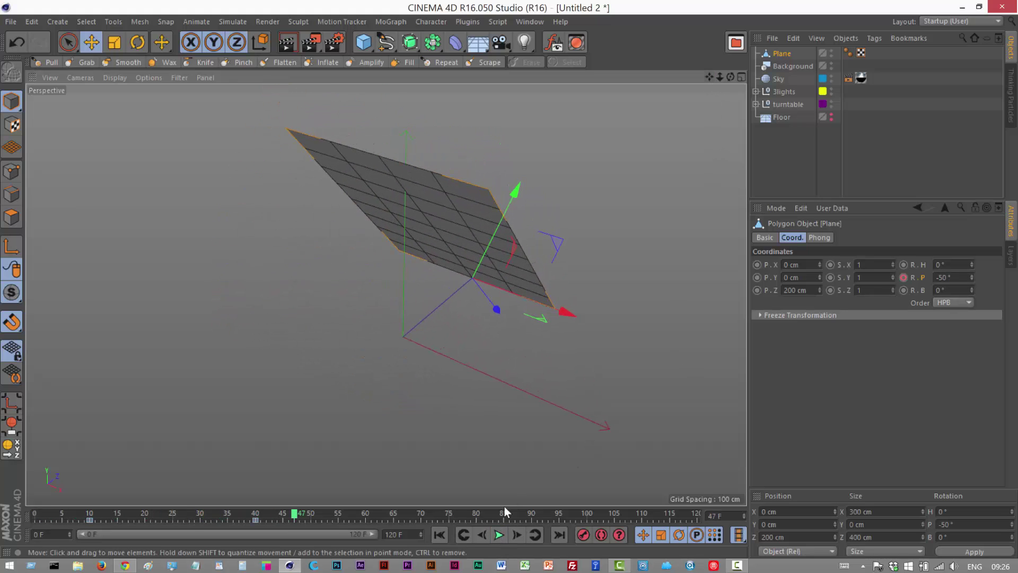
key(shift+f)
key(F8)
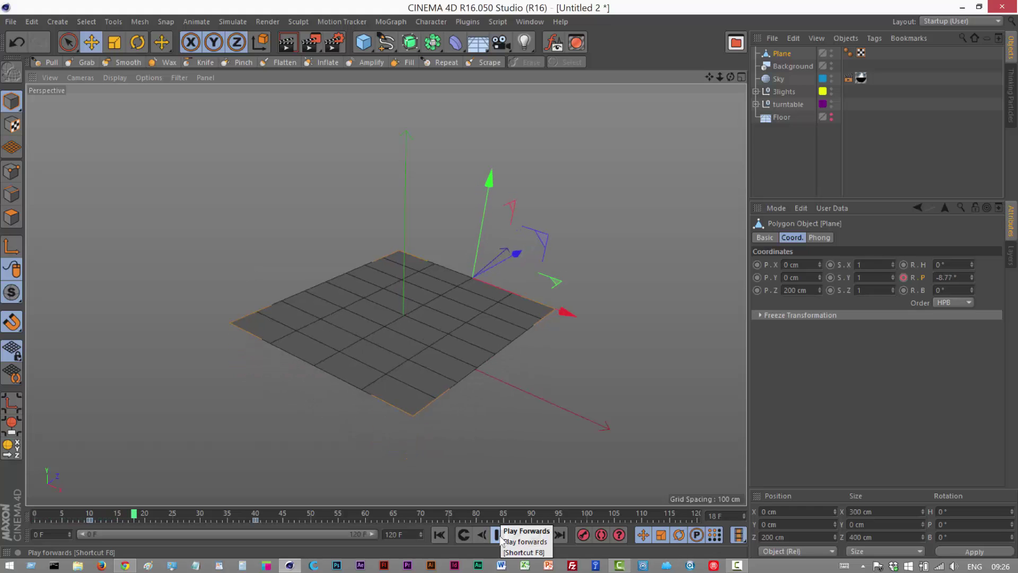
click(501, 536)
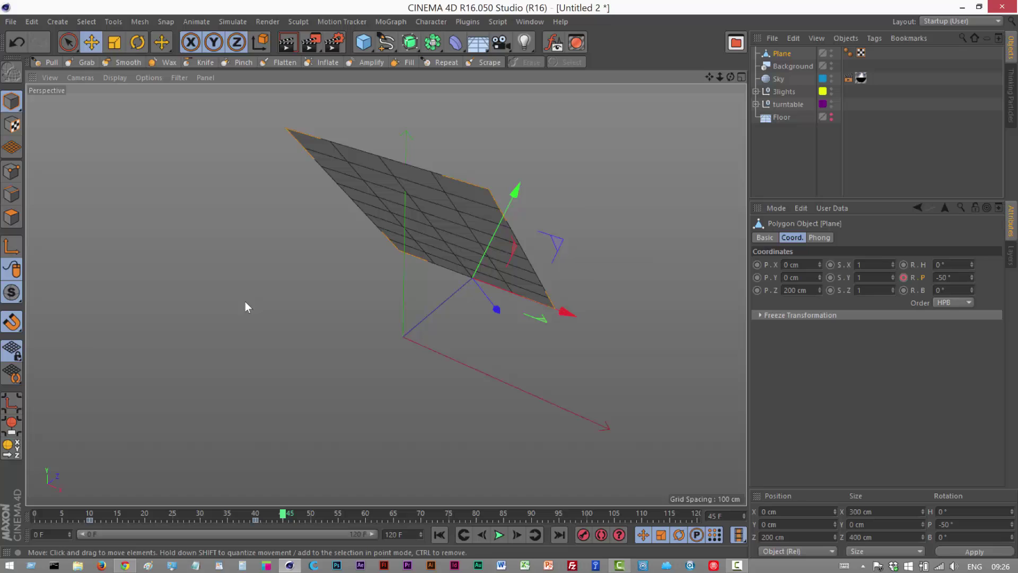
key(alt+g)
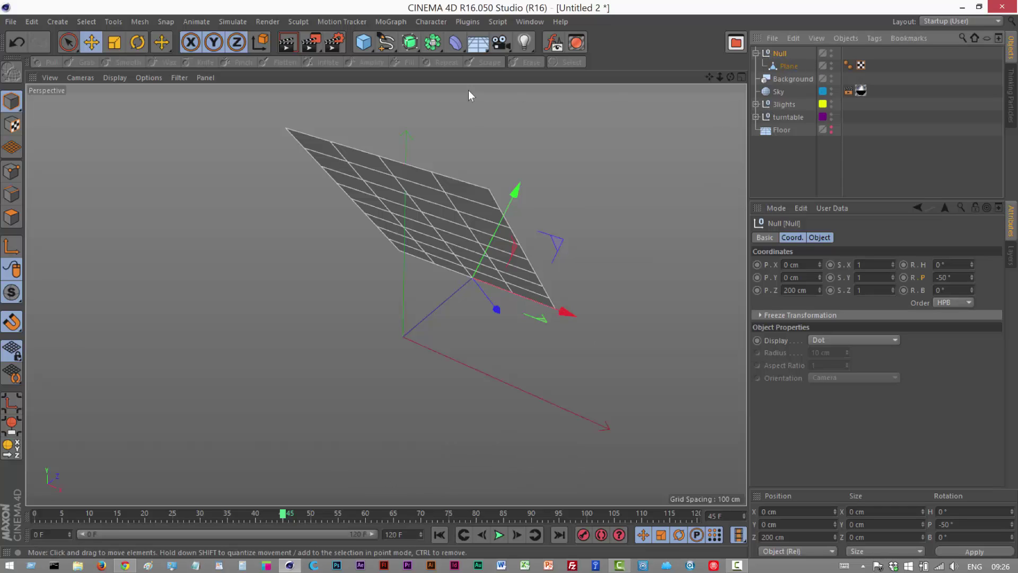
Step: Add a Cloner, nest the plane's Null under it for three stacked copies, and select it
click(390, 21)
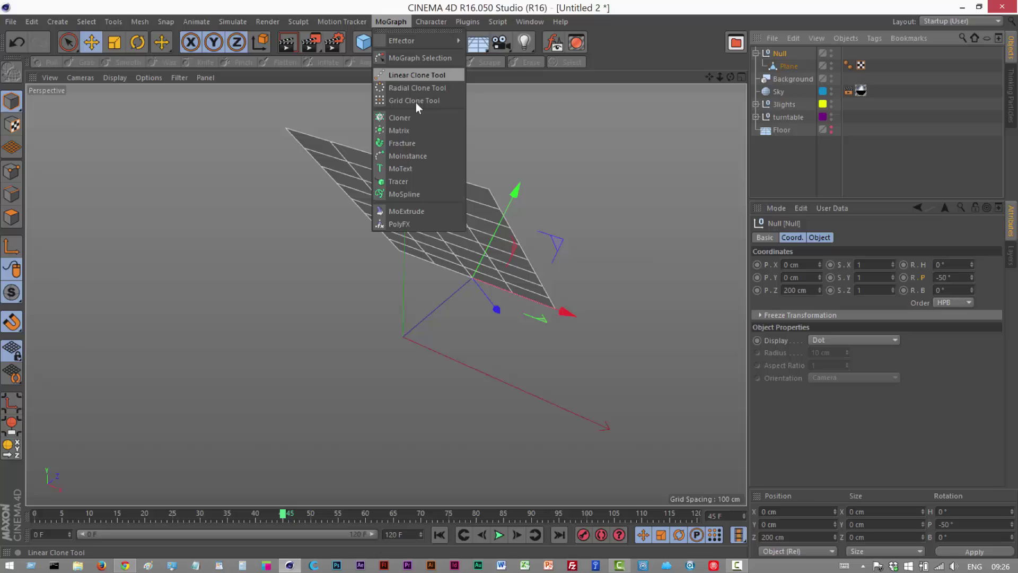
click(399, 117)
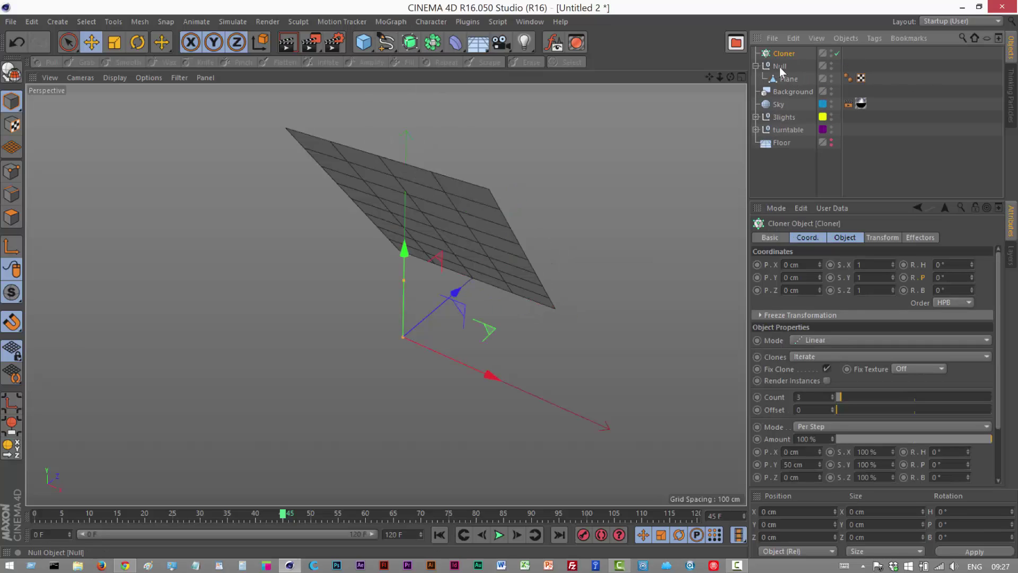
drag(786, 65, 787, 53)
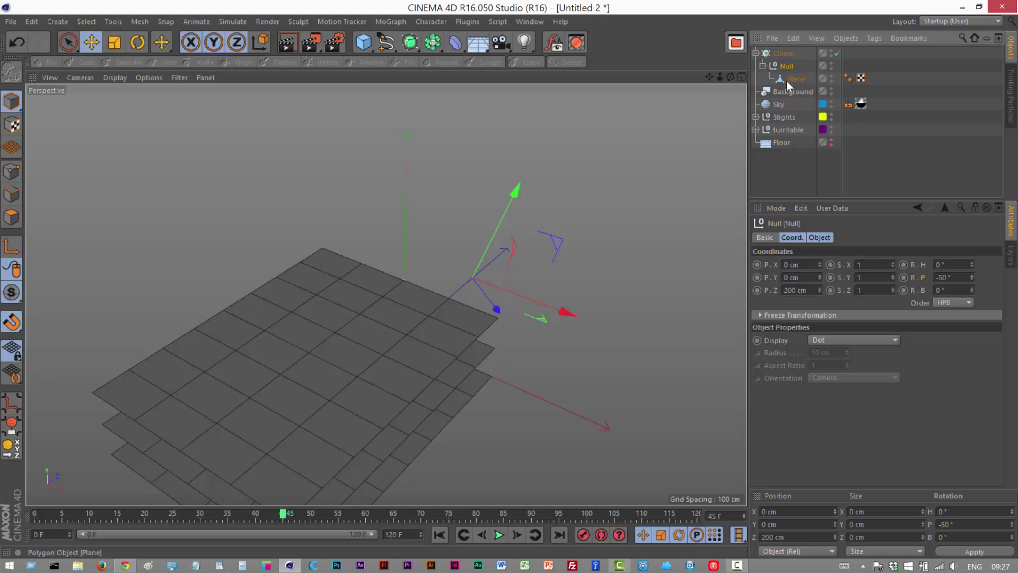
mouse_move(708, 77)
mouse_down()
mouse_move(386, 295)
mouse_move(457, 276)
mouse_up()
click(785, 53)
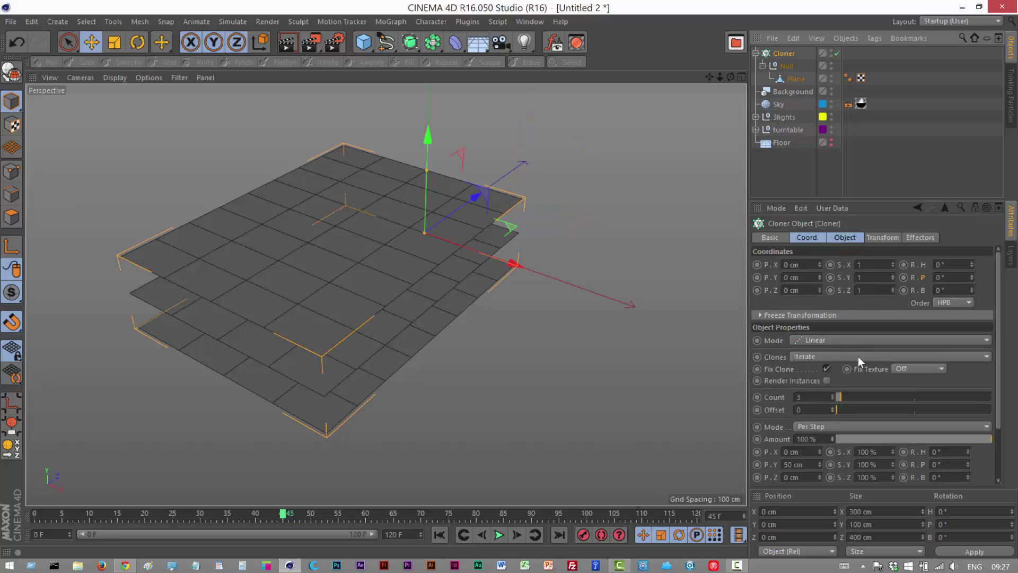
Step: Set the Cloner's Count to 24 and its P.Y spacing to -0.09 cm
double_click(811, 399)
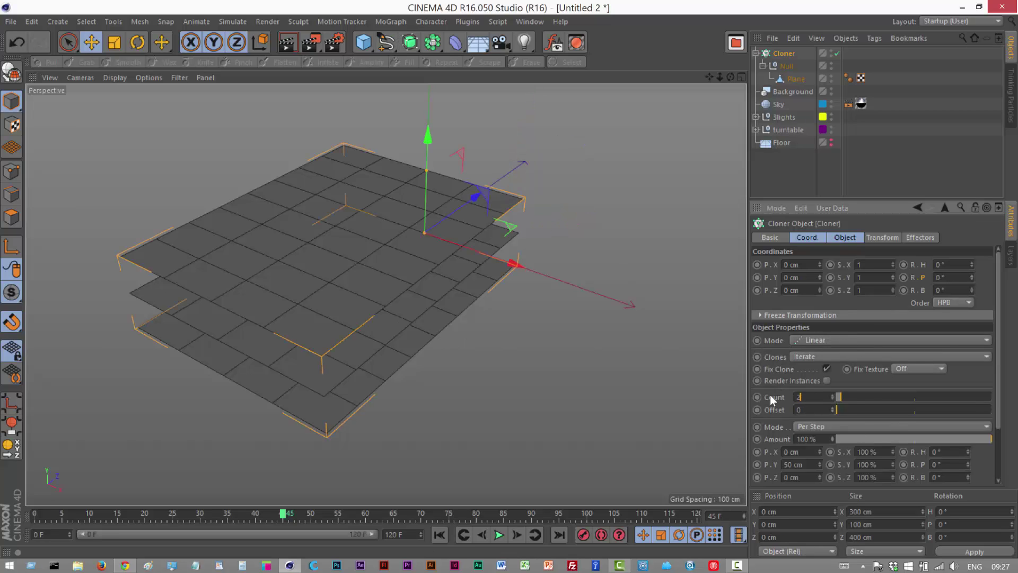
text(24)
key(Tab)
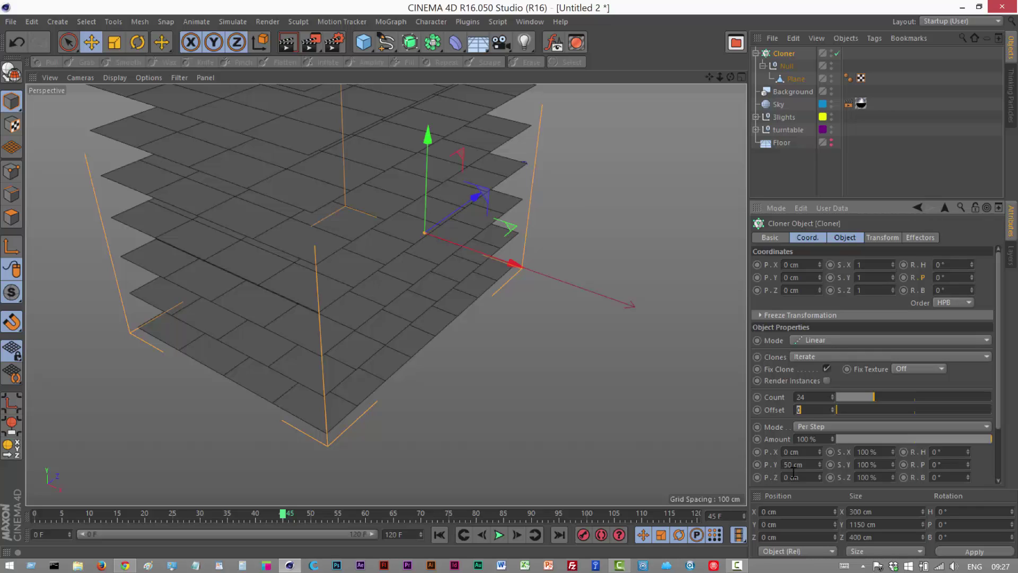
key(Return)
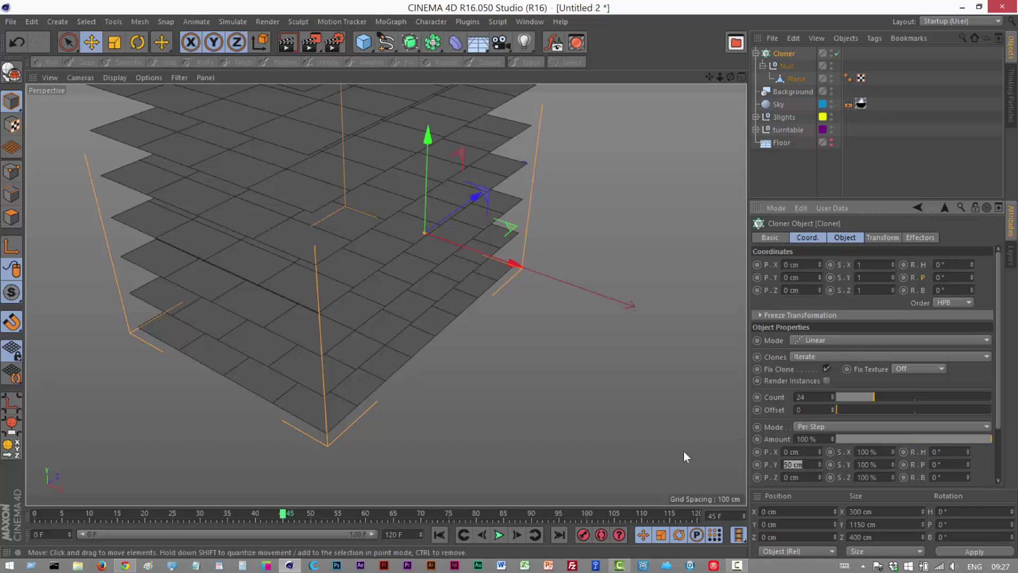
text(-0.09)
key(Return)
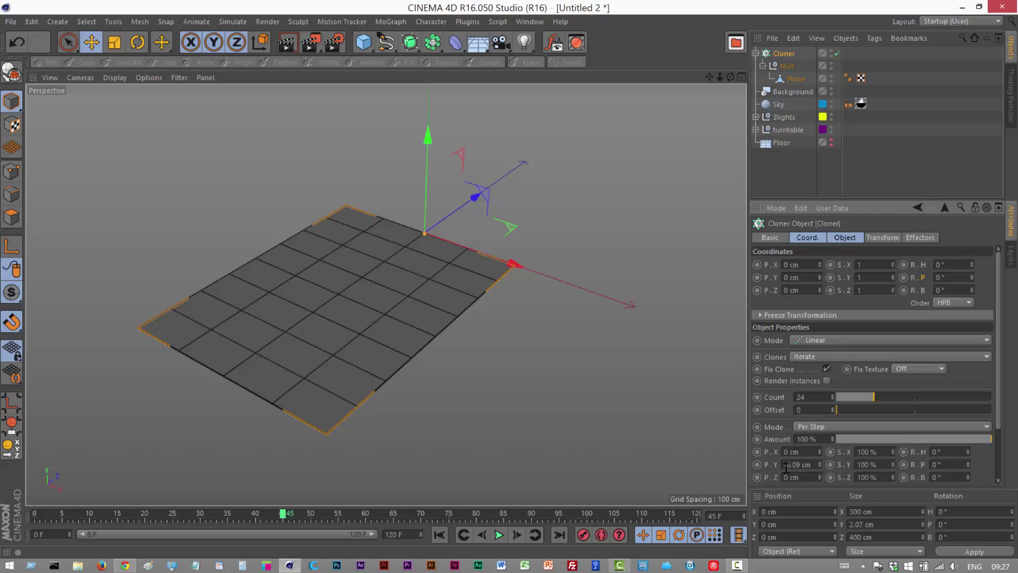
click(403, 87)
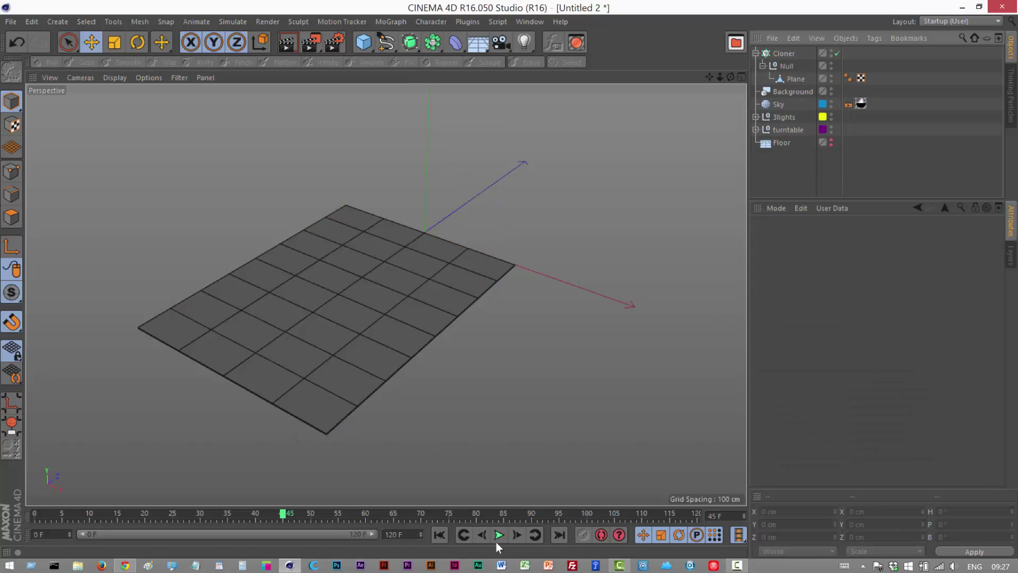
click(499, 535)
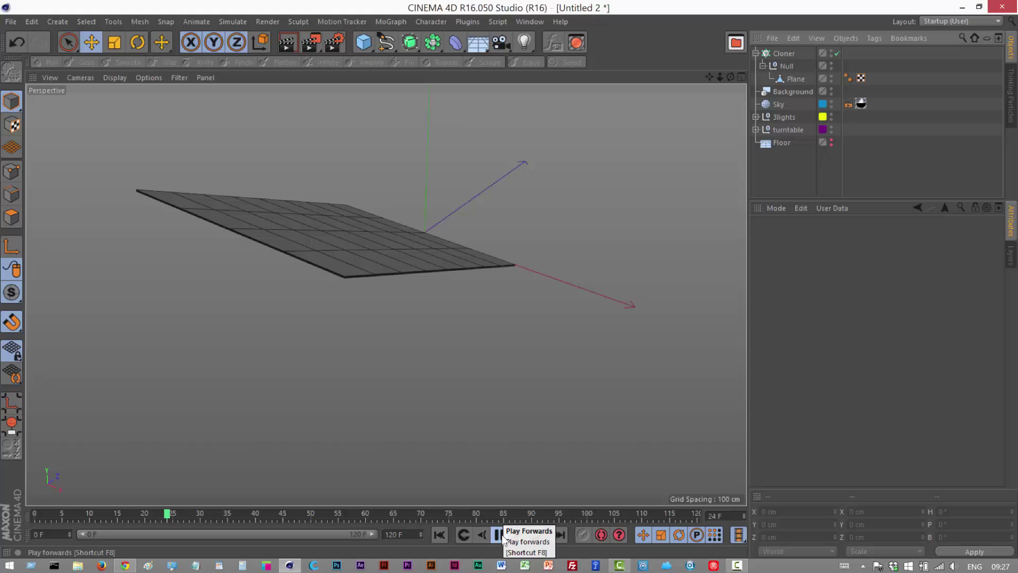
click(500, 534)
click(439, 534)
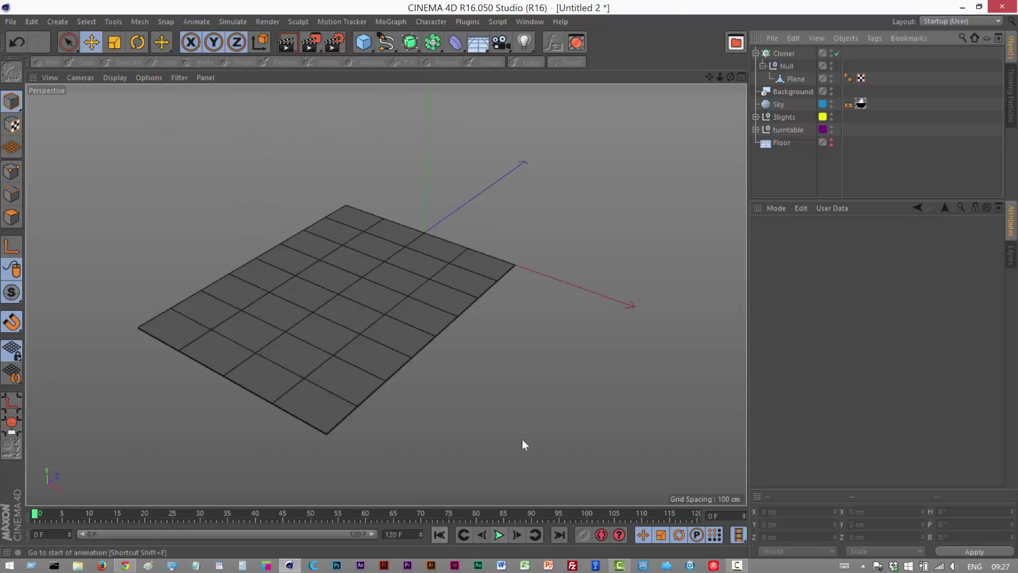
drag(709, 77, 727, 106)
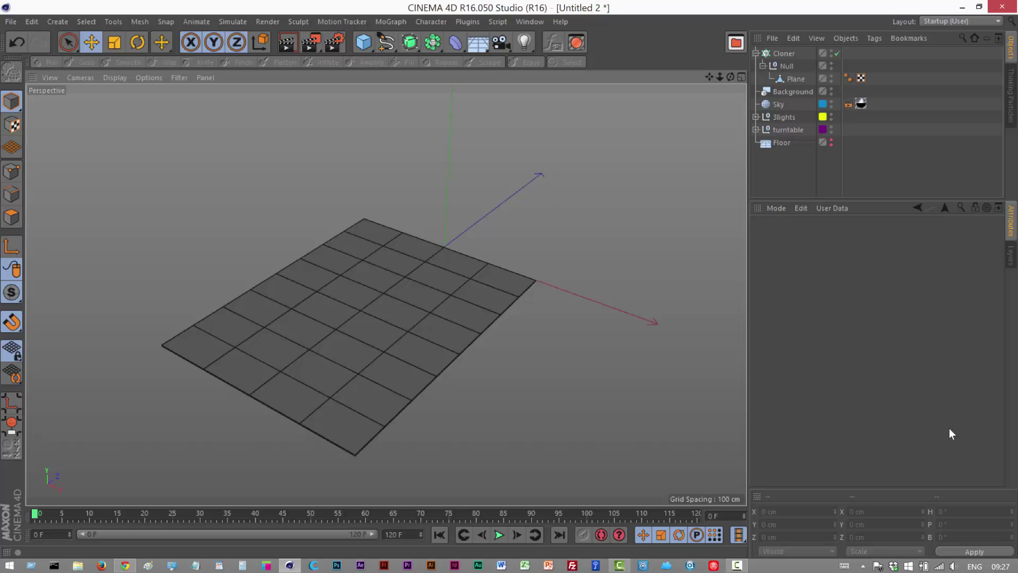
Step: Add a Step effector to the selected Cloner
click(797, 52)
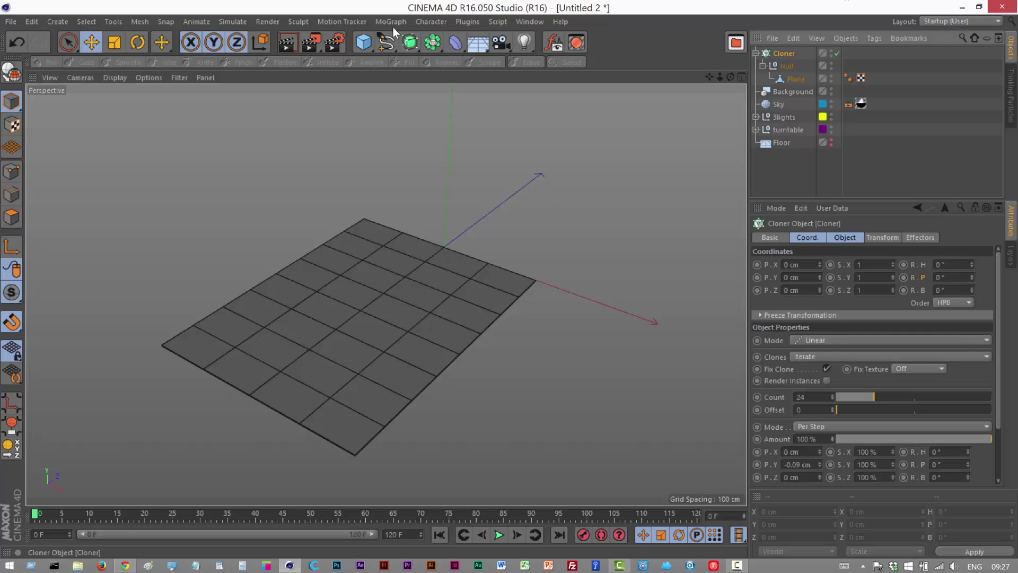
click(387, 22)
mouse_move(419, 42)
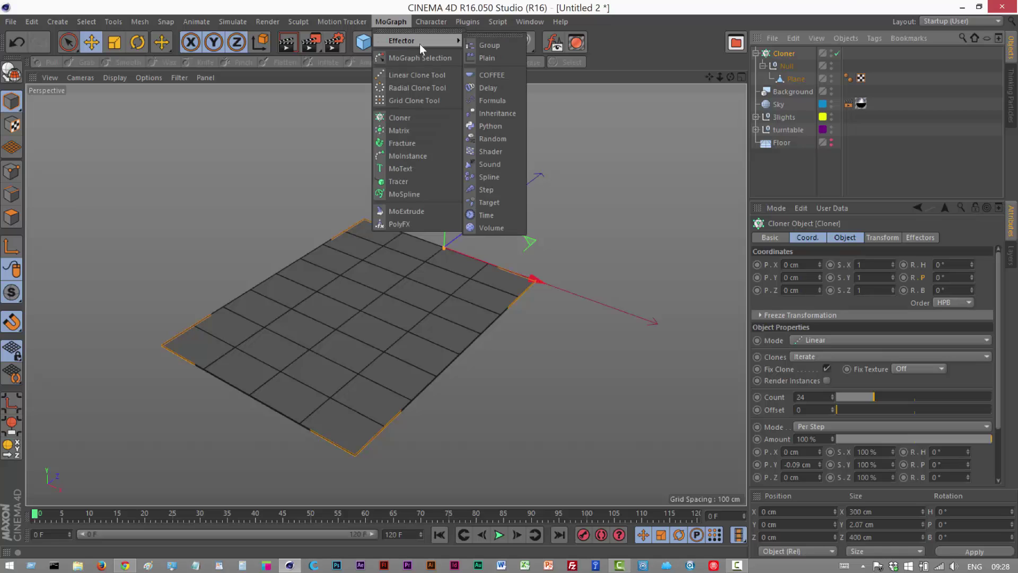
click(496, 190)
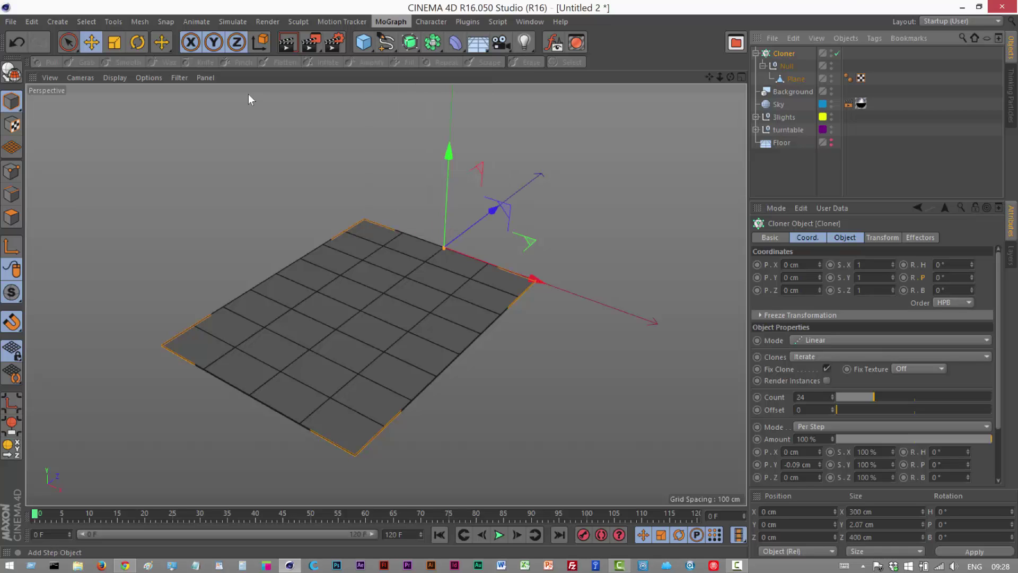
Step: Turn off the Step effector's Scale and set its Time Offset to 50 F
click(885, 238)
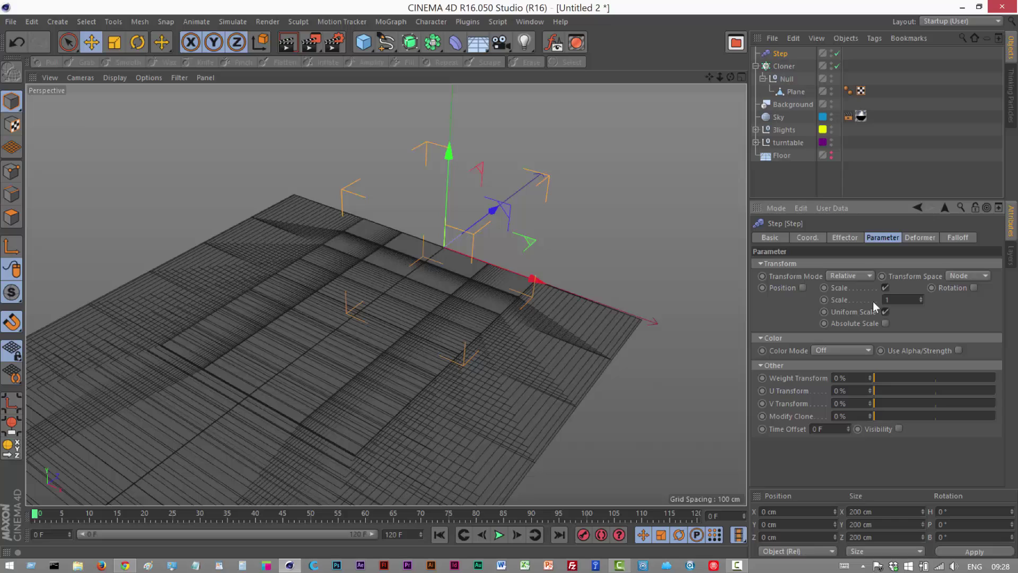
click(885, 287)
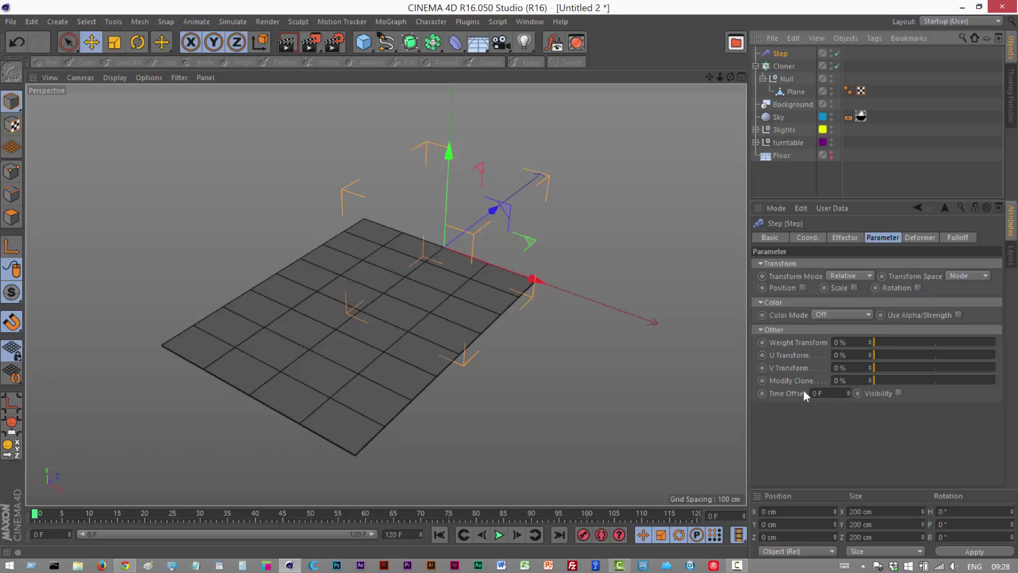
click(821, 393)
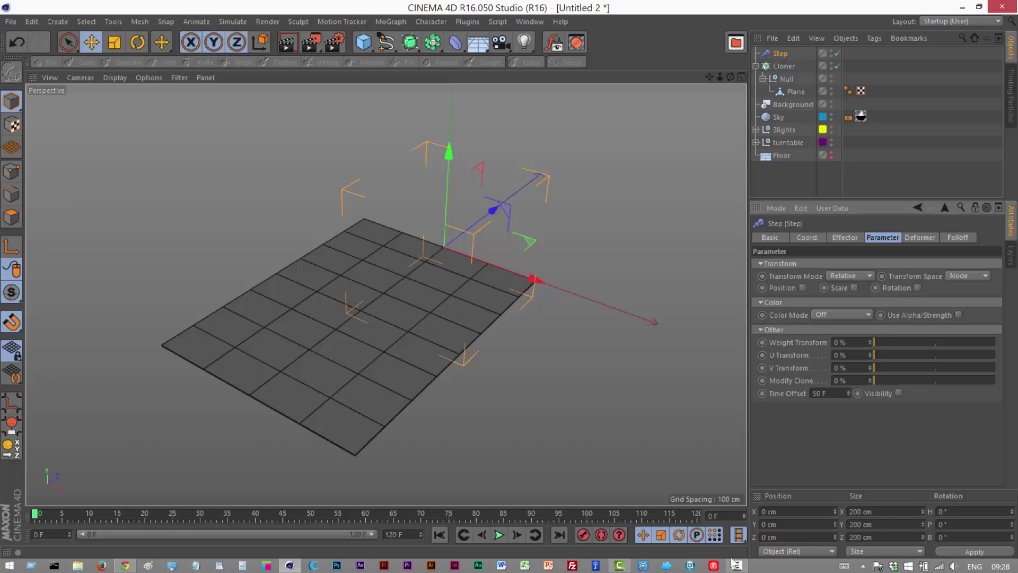
click(500, 535)
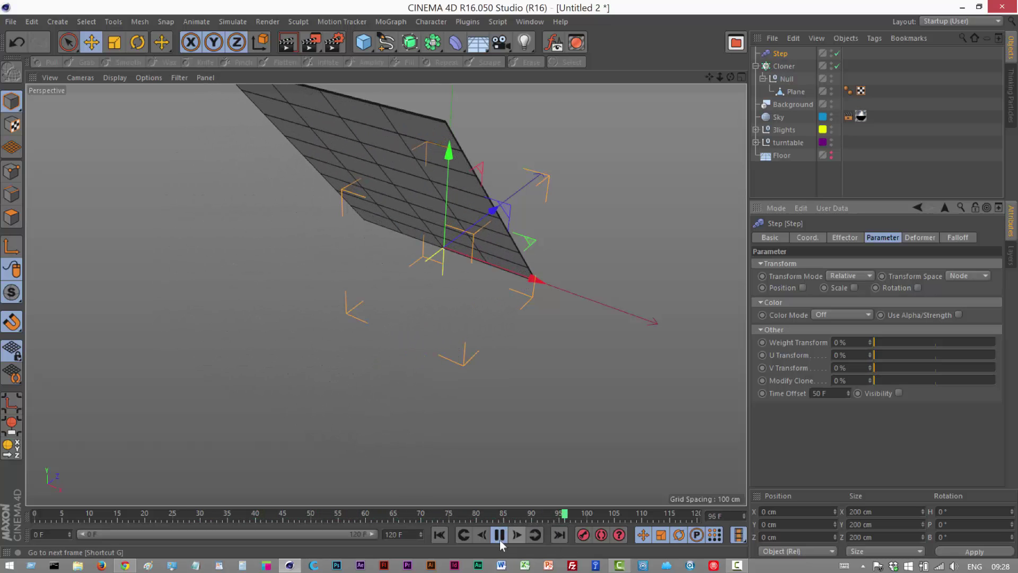
click(439, 535)
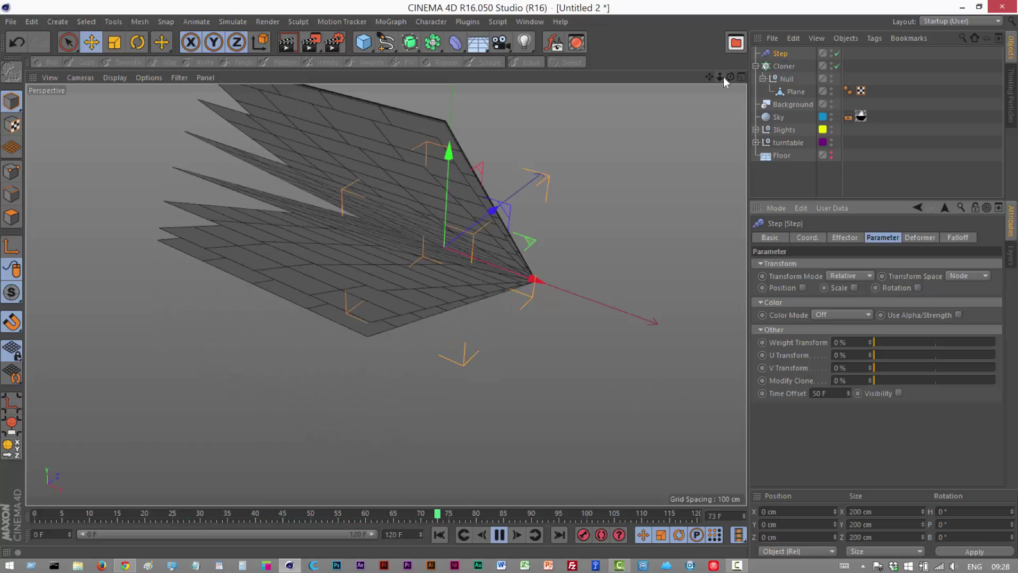
click(498, 534)
drag(709, 77, 711, 78)
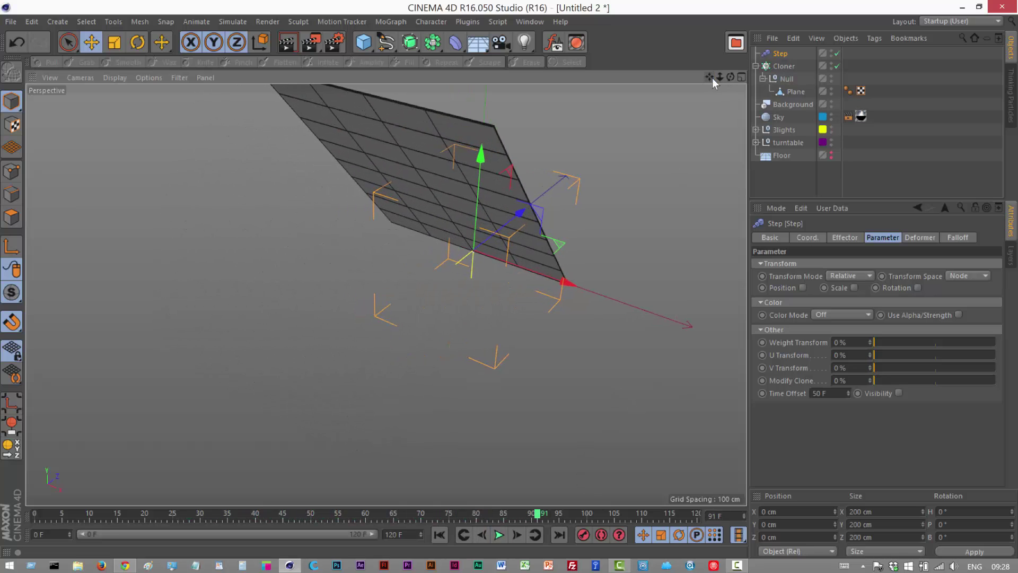
key(shift+f)
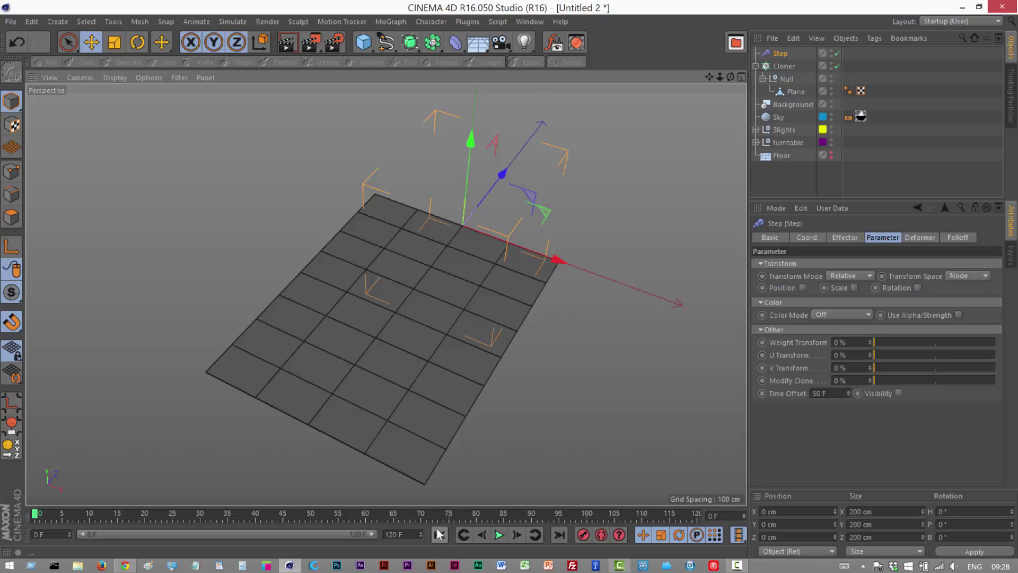
key(F8)
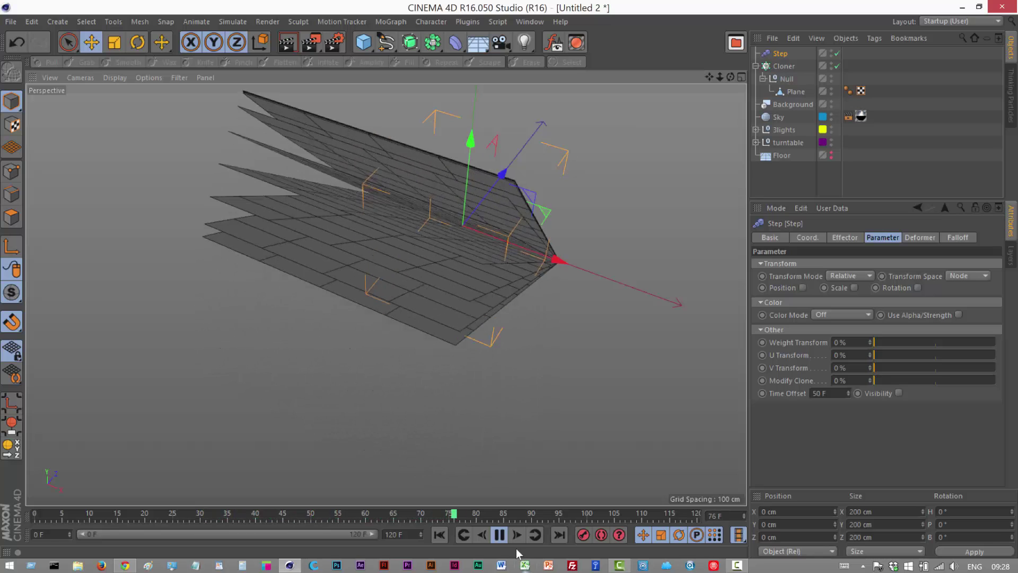
click(499, 534)
click(440, 534)
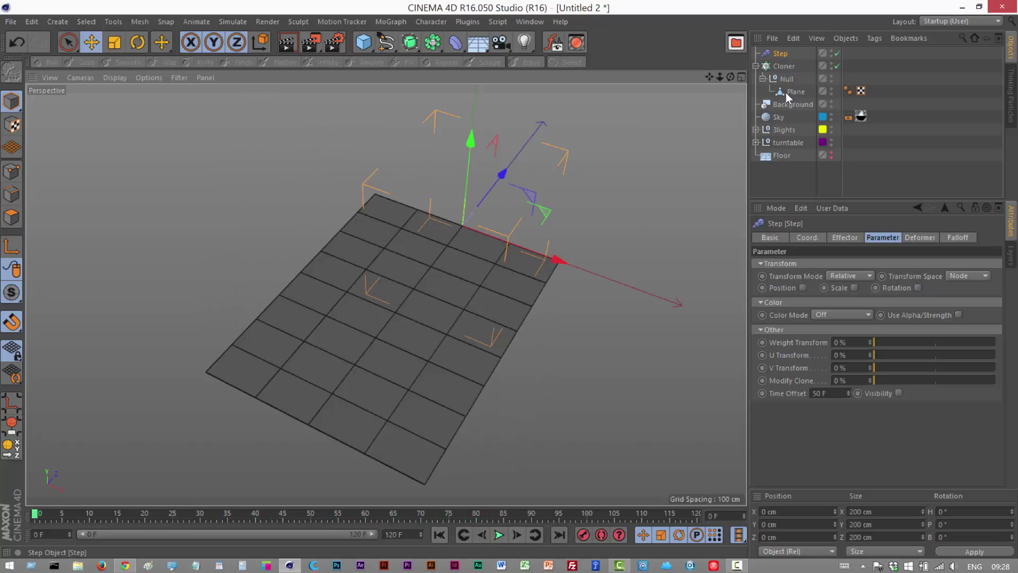
Step: Group the Cloner into a new Null with Alt+G
click(755, 66)
click(783, 67)
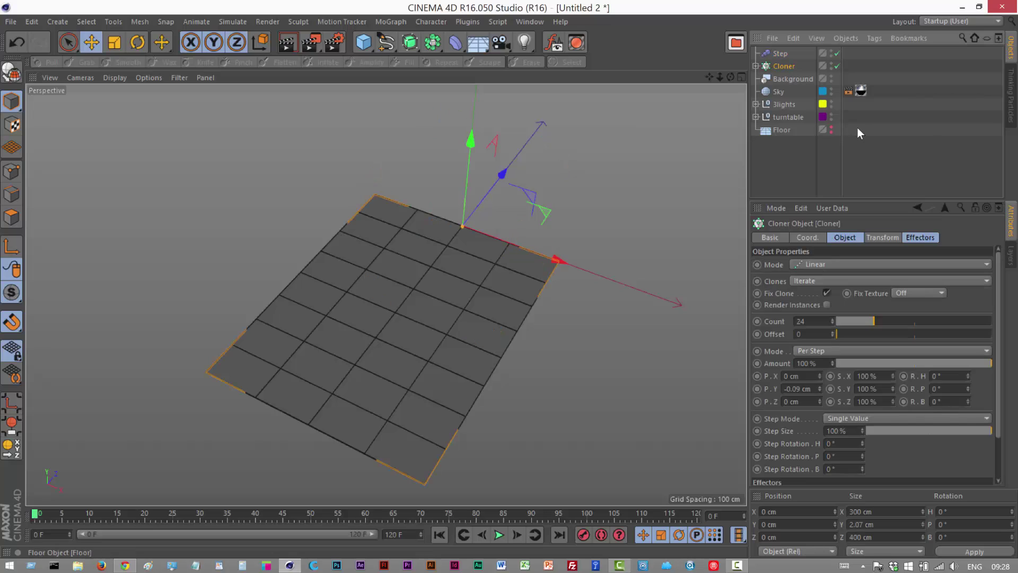
key(alt+g)
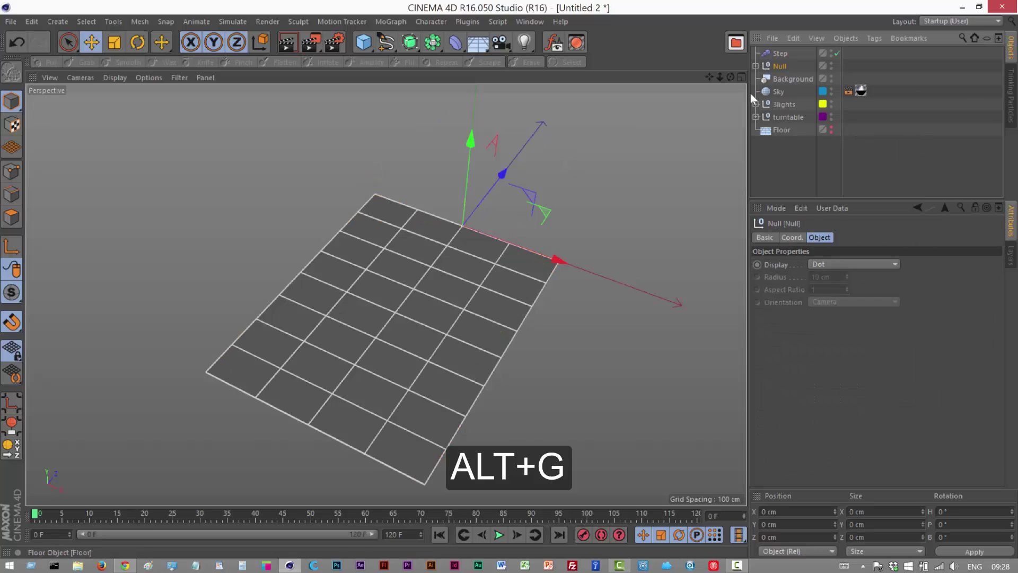
Step: Add a Bend deformer and make it a child of the Cloner
click(762, 79)
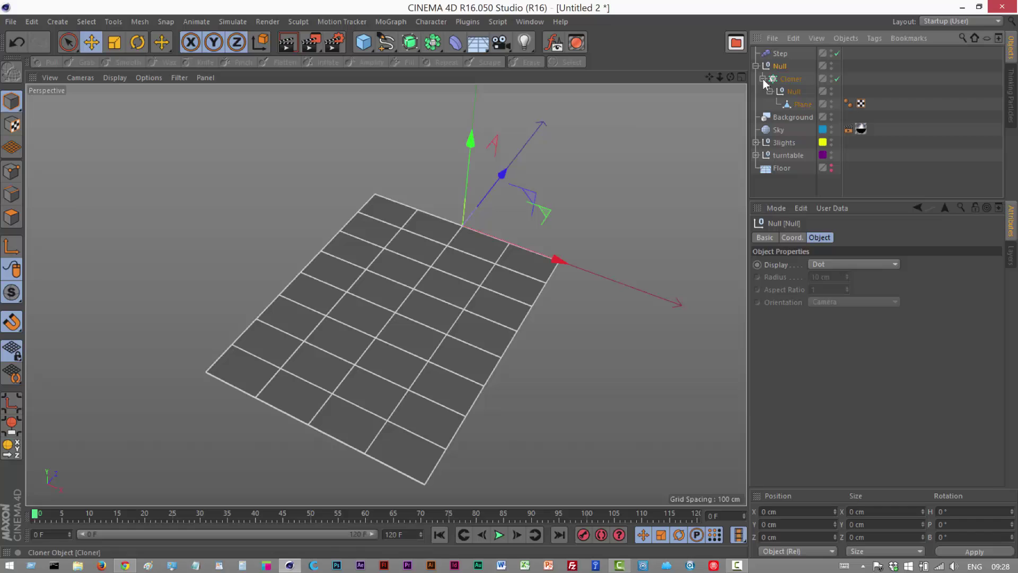
click(762, 78)
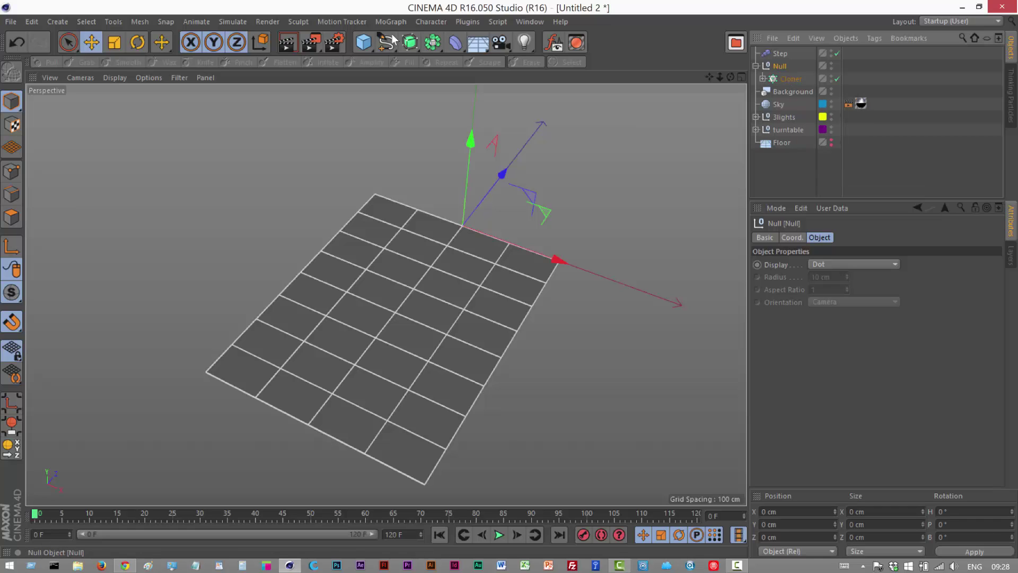
drag(453, 47, 544, 65)
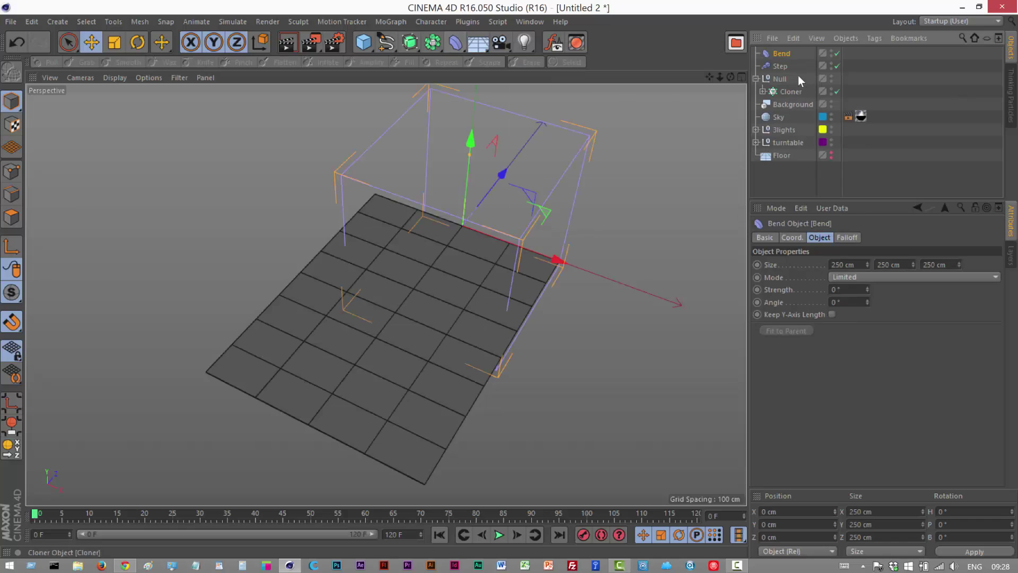
drag(782, 53, 790, 91)
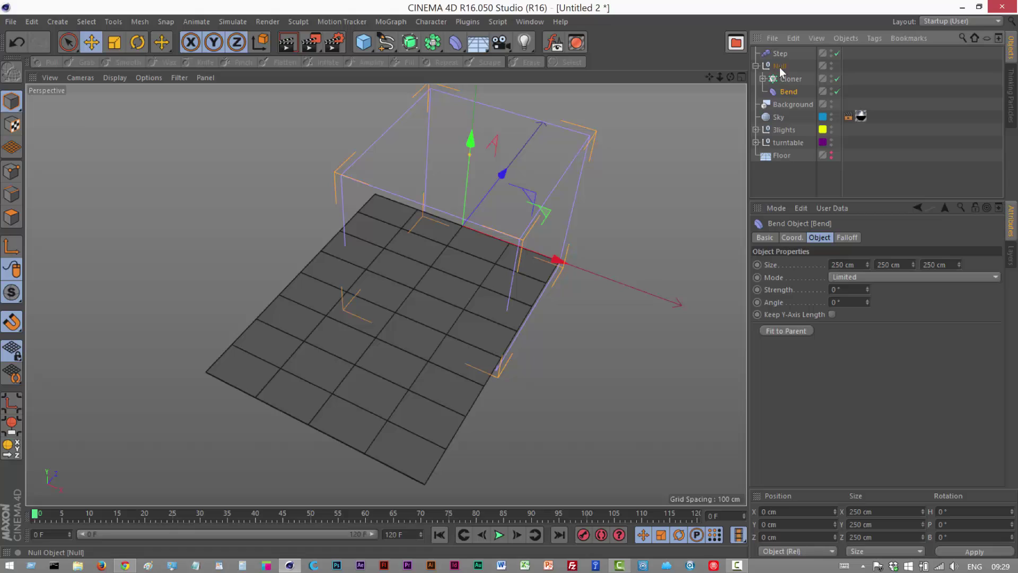
Step: Set the Bend deformer's mode to Unlimited and raise its Strength to 22°
click(856, 277)
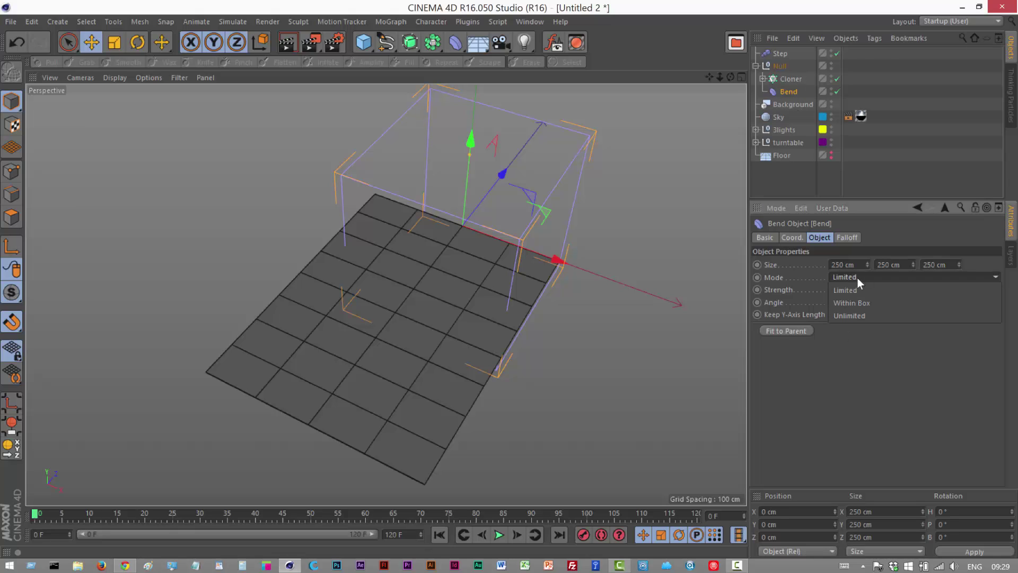
click(854, 314)
drag(867, 289, 904, 286)
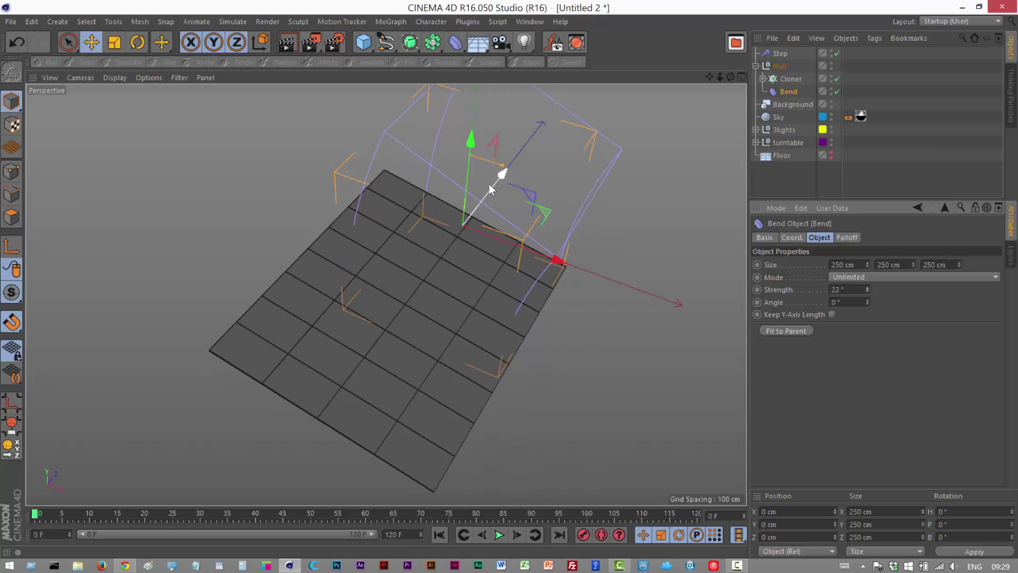
Step: Rotate the plane and Bend -90° in heading and about -48° in bank, then preview the curl
key(r)
drag(508, 257, 402, 265)
drag(455, 197, 514, 125)
click(803, 183)
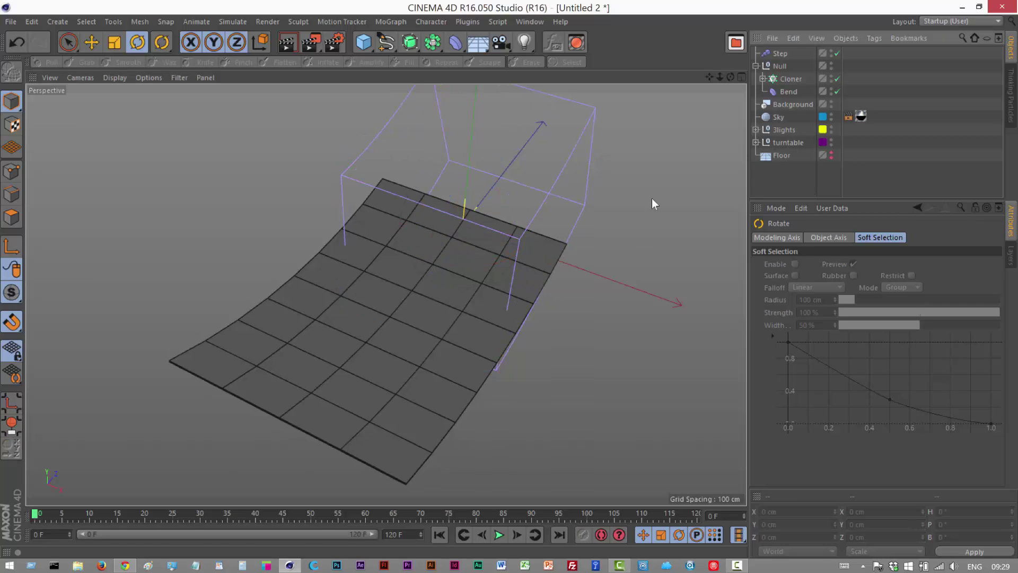
click(499, 535)
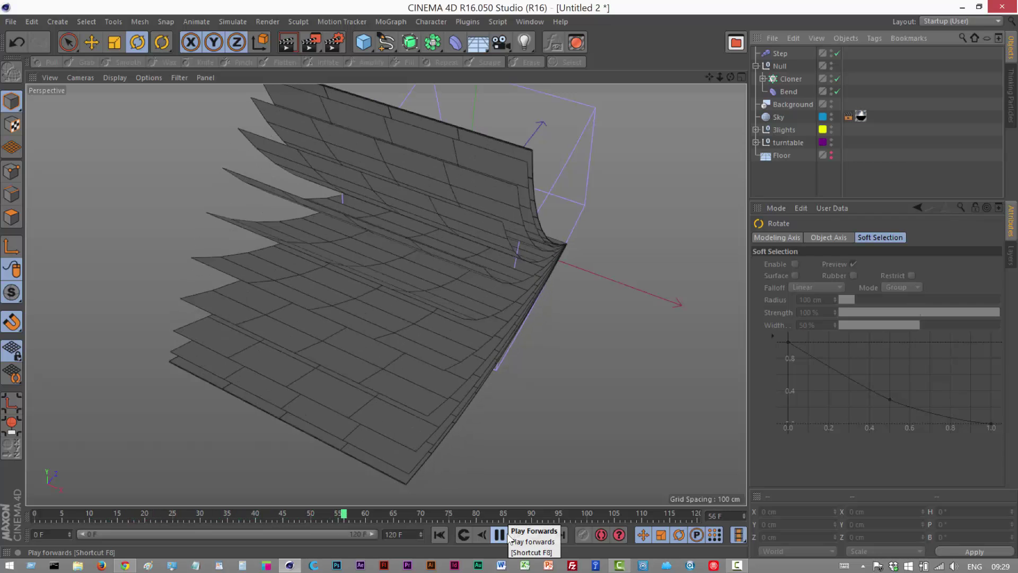
click(499, 534)
click(439, 535)
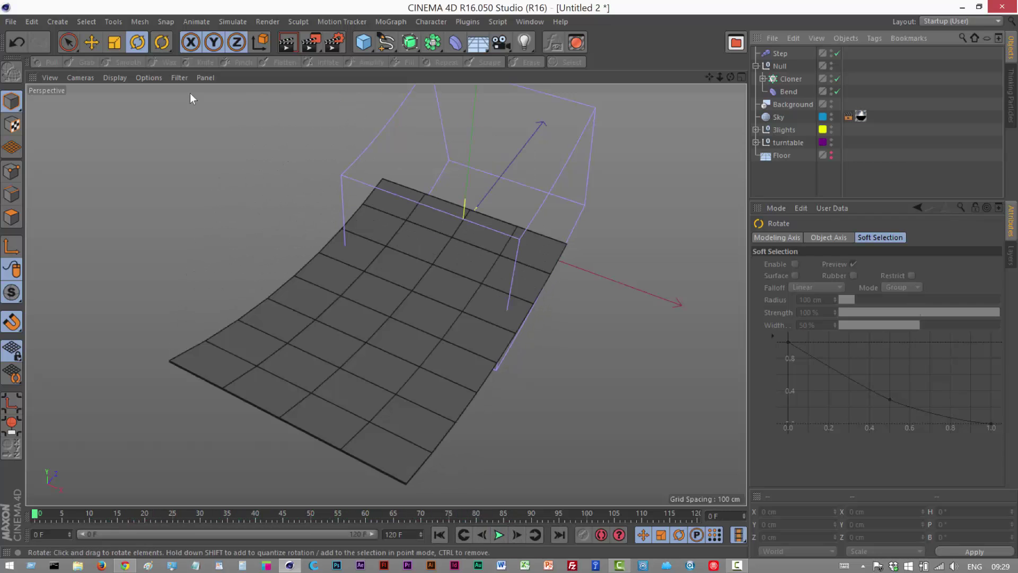
click(737, 565)
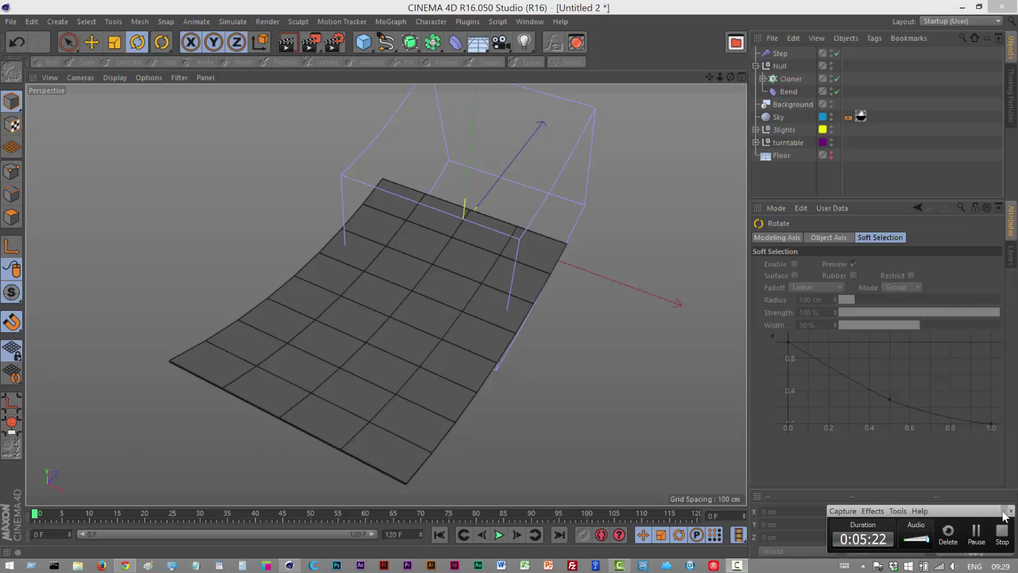
click(441, 314)
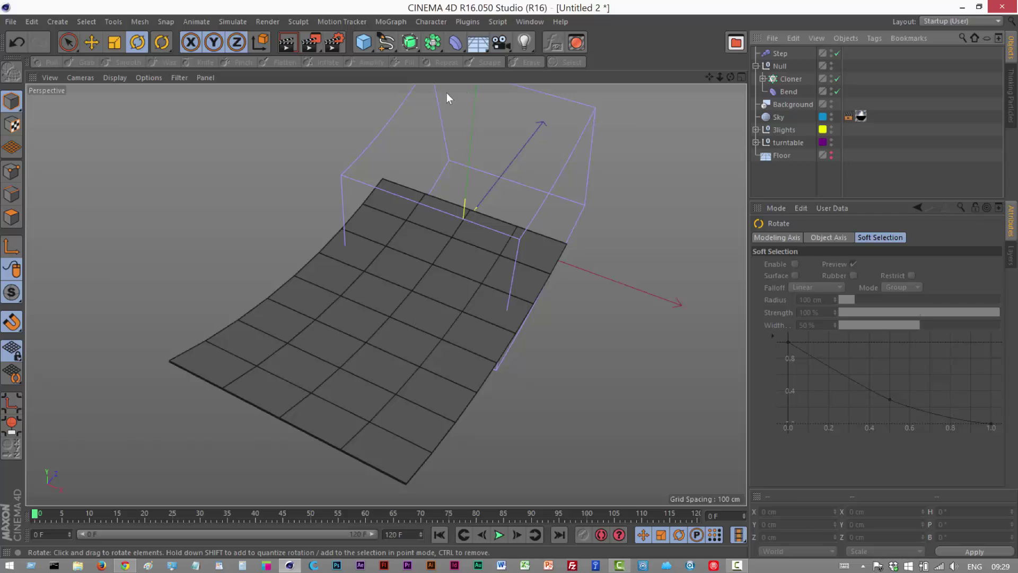
click(115, 78)
click(136, 94)
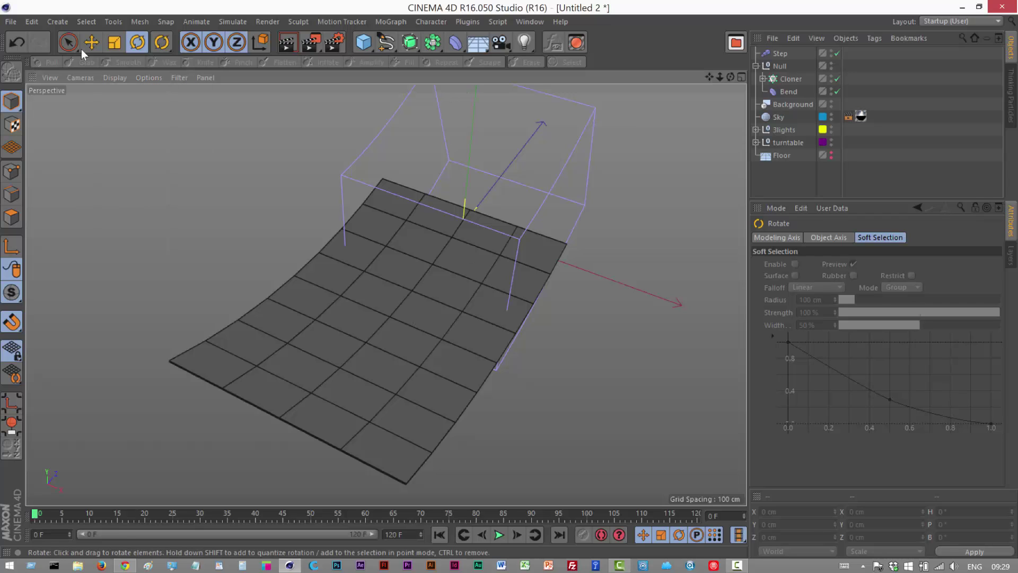
Step: Create a default material named 'flipbook', drop it onto the Cloner, and close the Materials window
key(shift+F2)
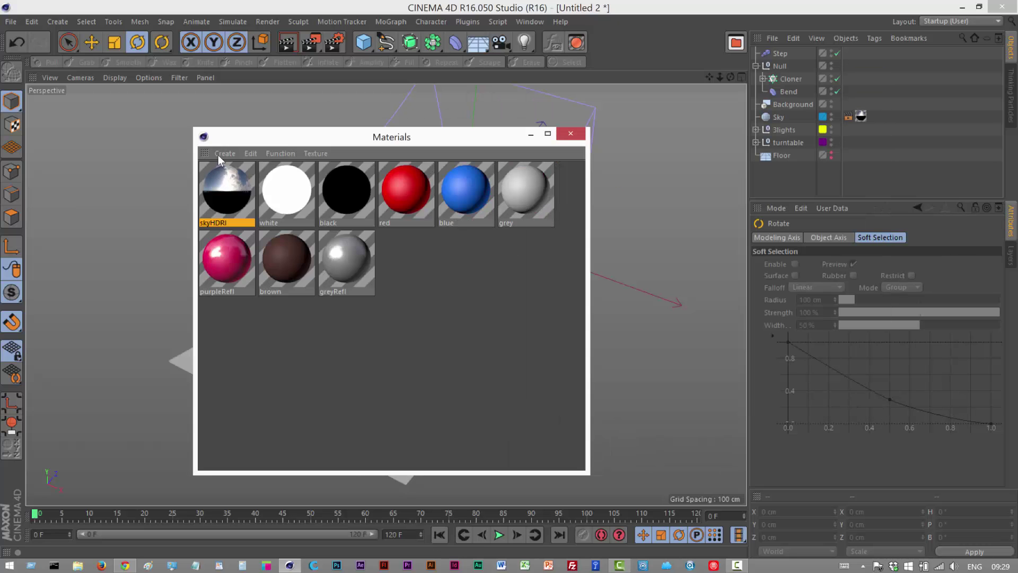
click(225, 154)
click(239, 171)
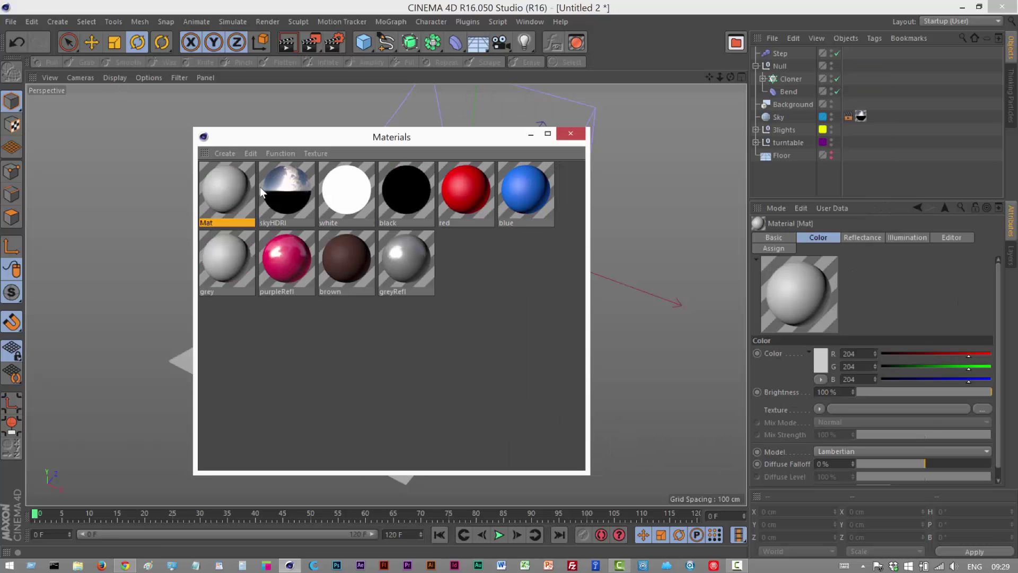
double_click(211, 222)
text(t)
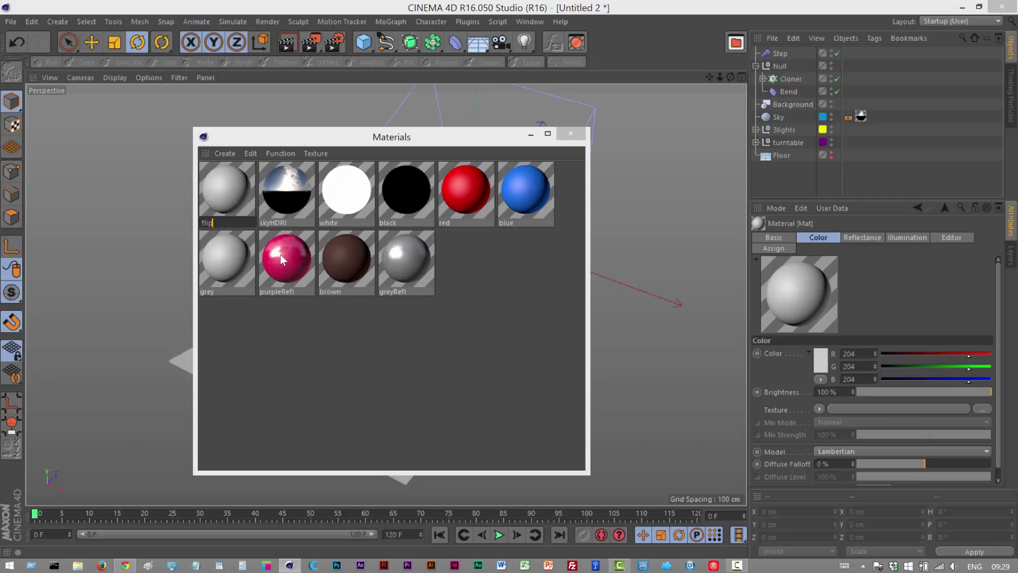
key(Return)
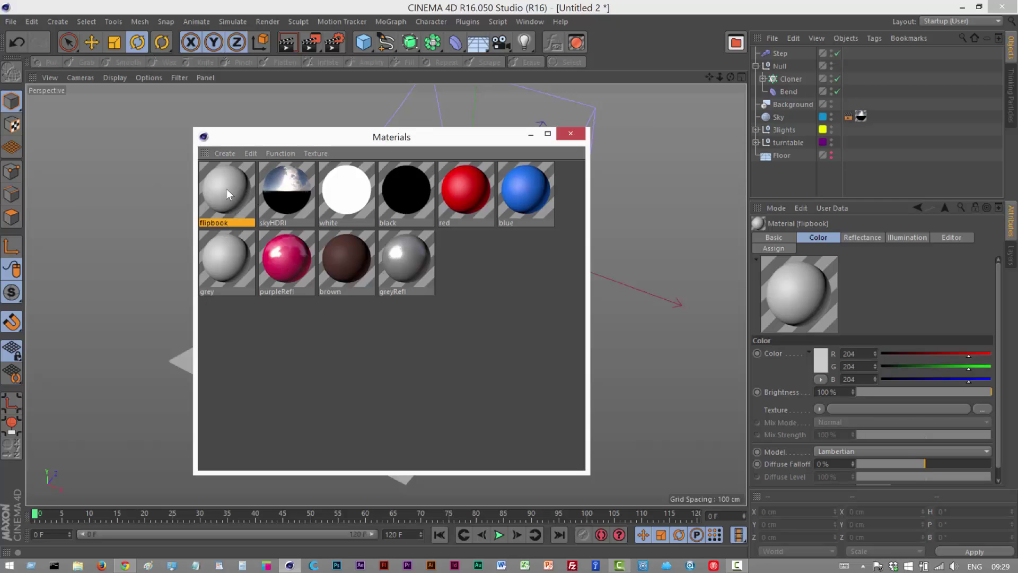
drag(800, 81, 799, 80)
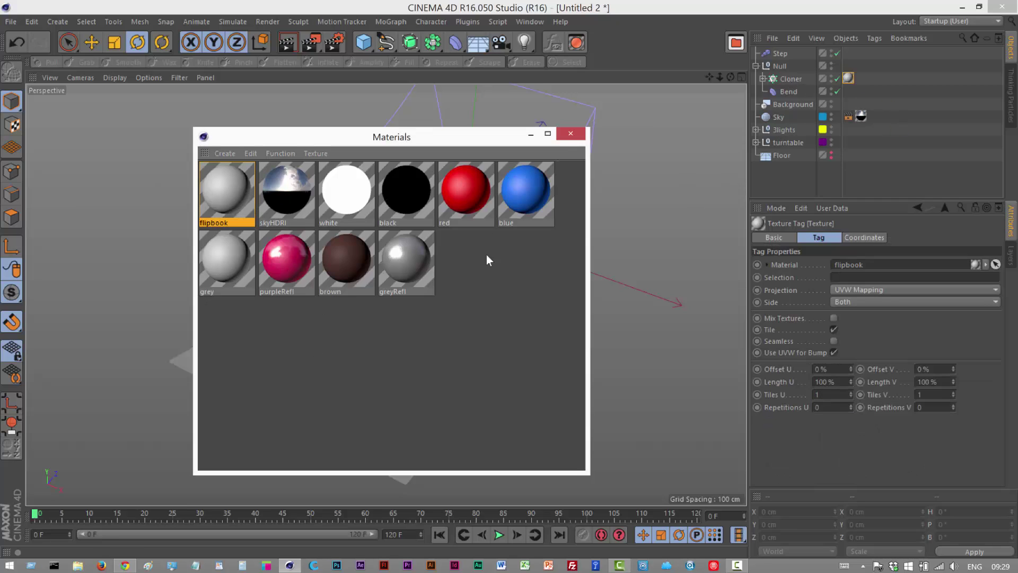
click(568, 135)
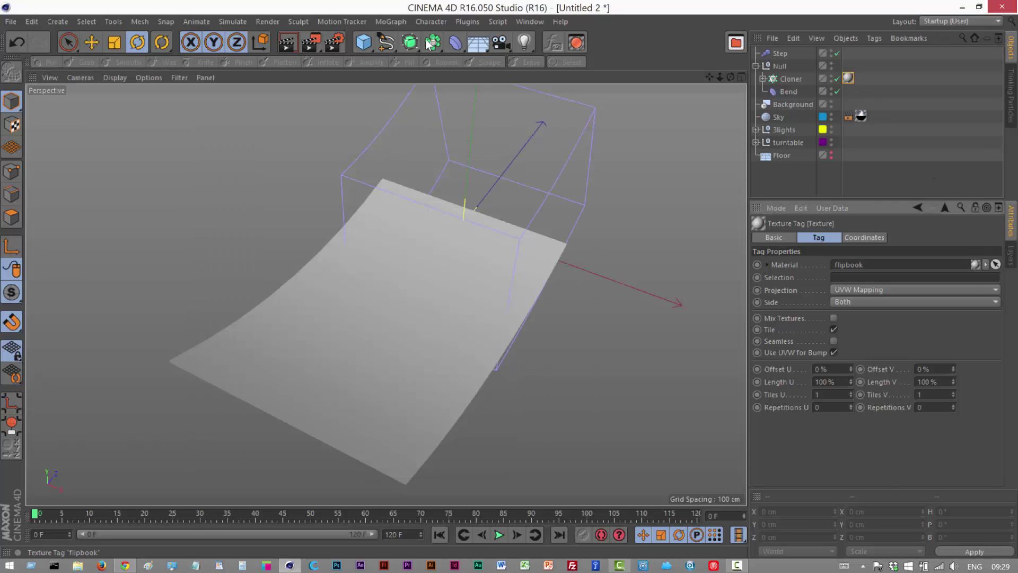
Step: Set the flipbook material's Color texture to a MoGraph Multi Shader and open its settings
click(767, 264)
click(780, 237)
click(825, 238)
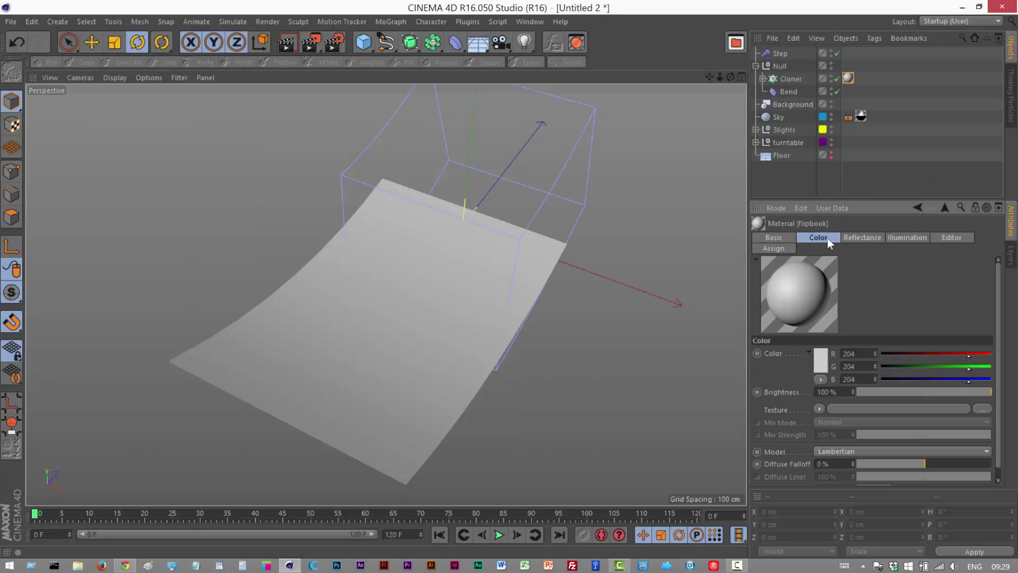
click(819, 408)
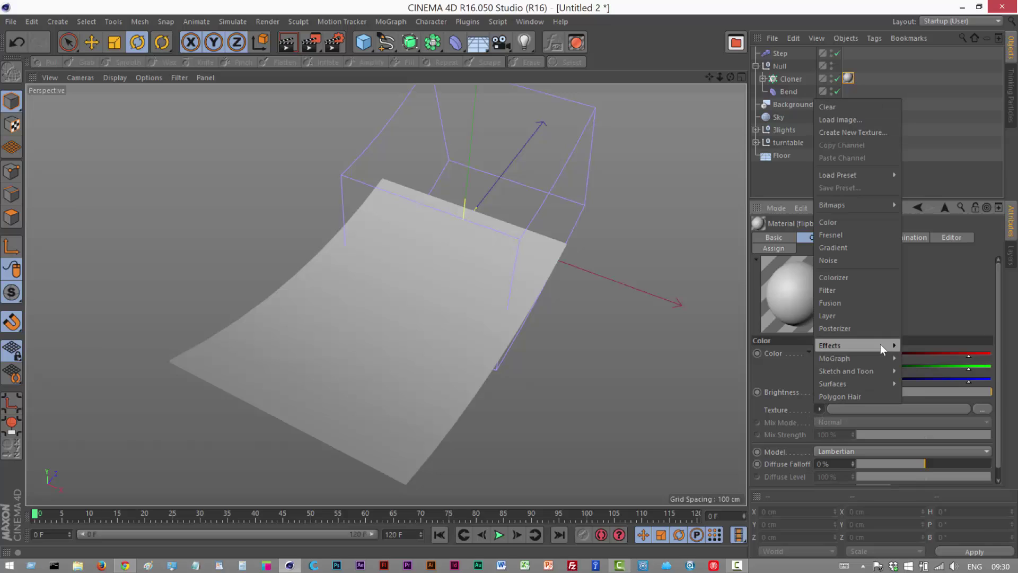
mouse_move(832, 361)
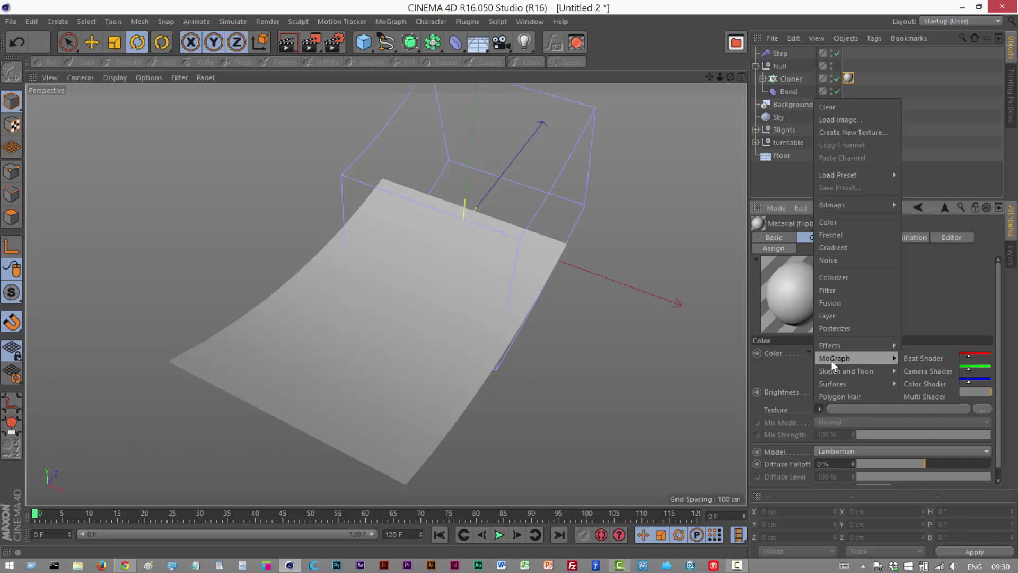
click(920, 397)
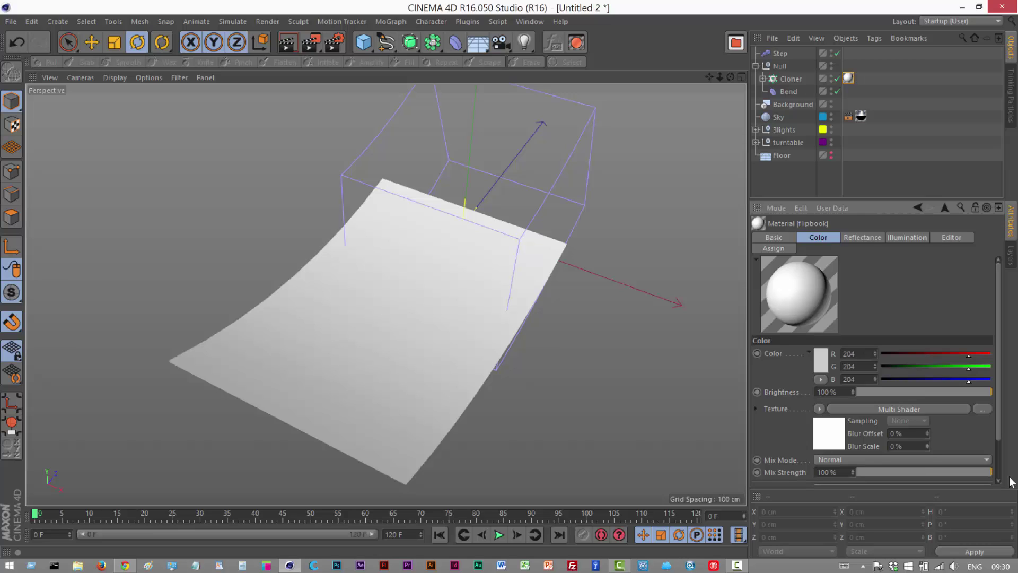
click(903, 409)
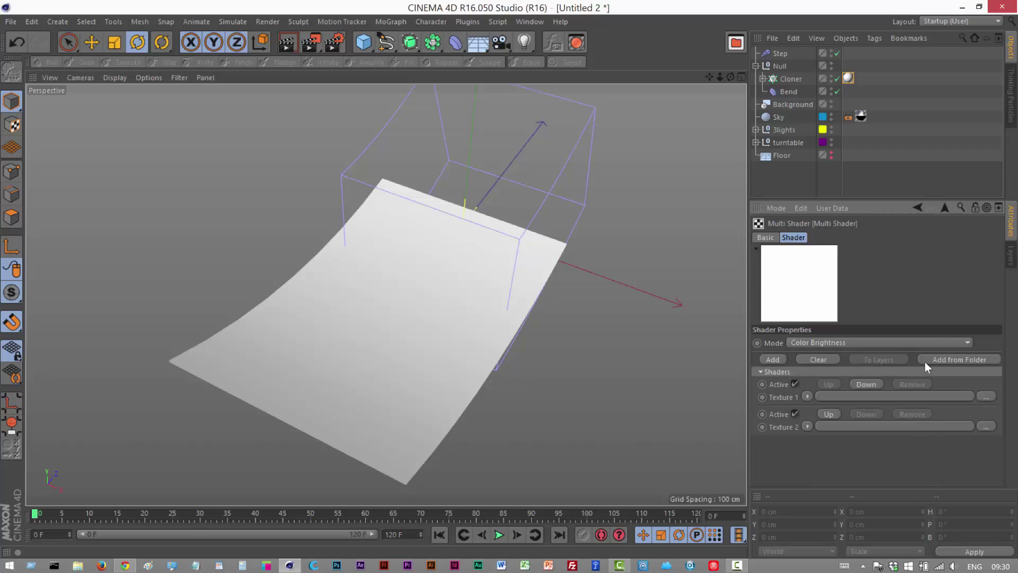
Step: Add the images from the seq > stickman1 > run folder to the Multi Shader, without copying them into the project
click(959, 359)
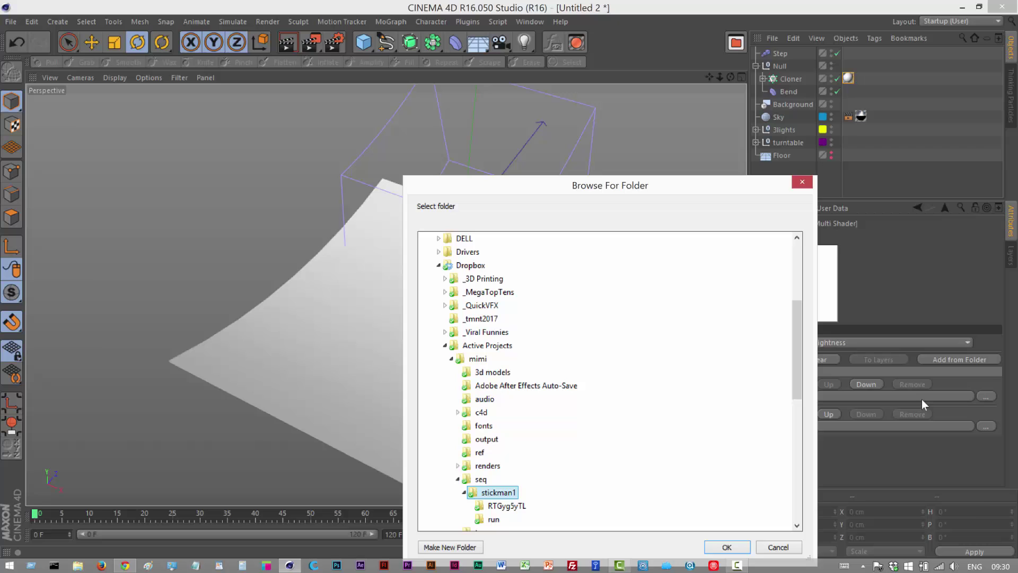
drag(666, 197, 619, 123)
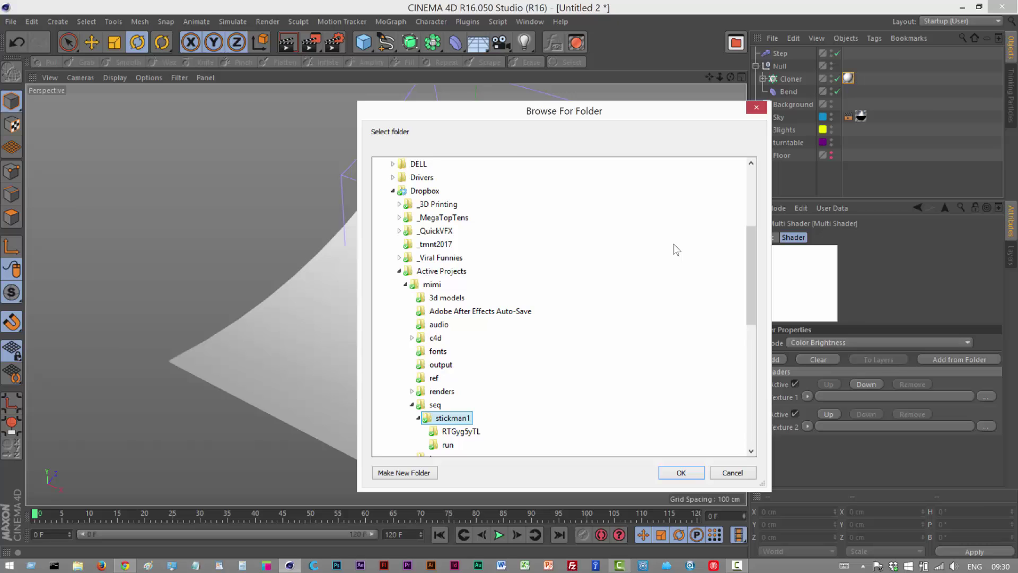
drag(755, 242, 754, 277)
click(439, 340)
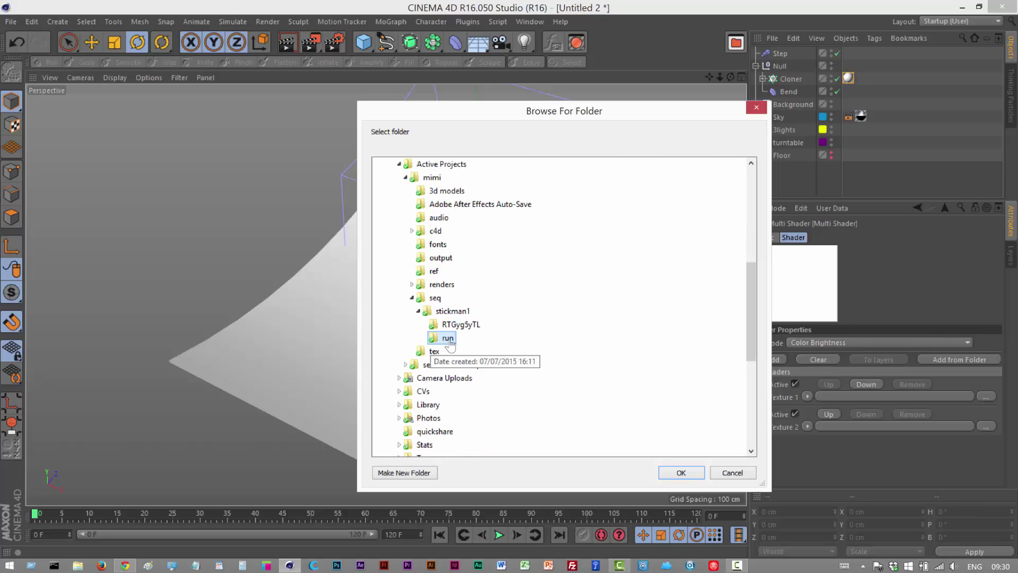
click(681, 472)
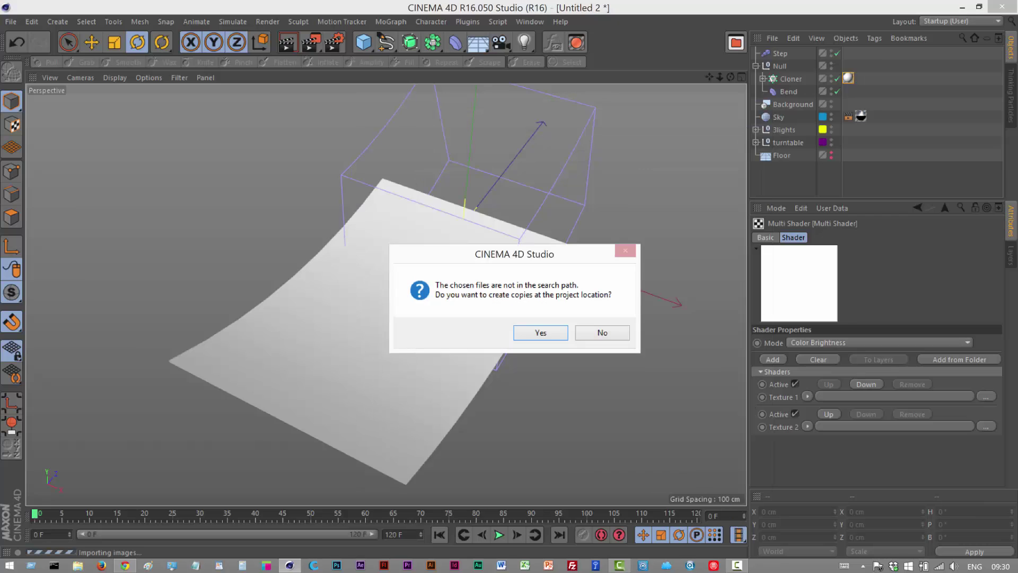
click(598, 333)
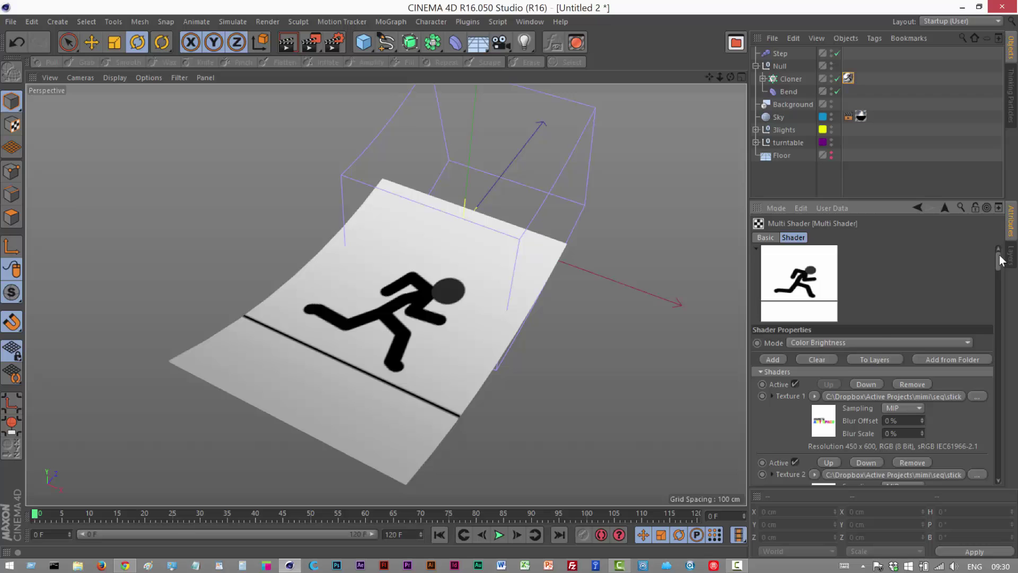
Step: Switch the Multi Shader's Mode to Index Ratio and play the page-flip animation
scroll(879, 274, down, 2)
mouse_move(995, 262)
mouse_down()
mouse_move(1001, 450)
mouse_move(1016, 479)
mouse_move(1014, 268)
mouse_up()
scroll(946, 299, down, 2)
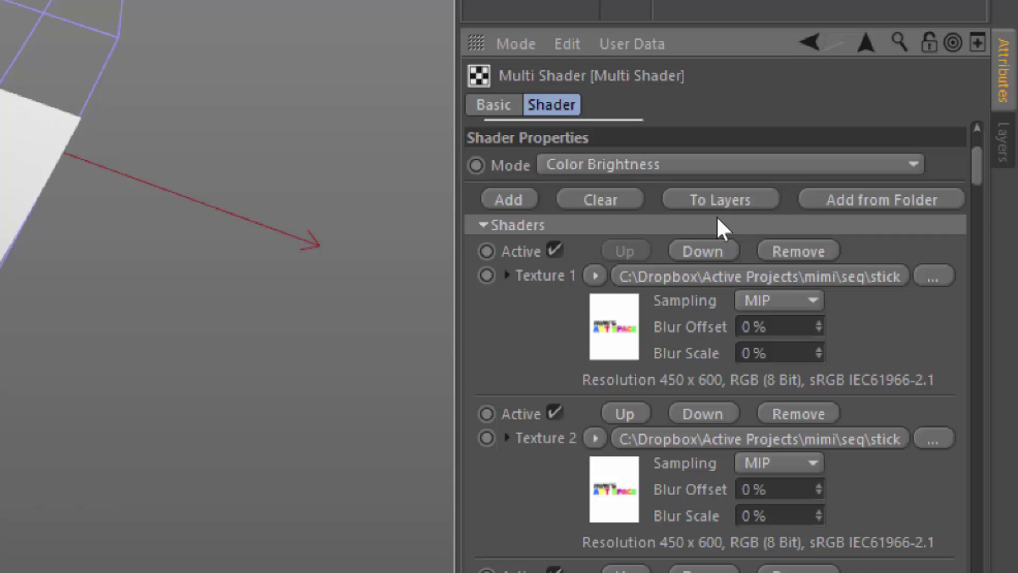
click(684, 164)
click(686, 191)
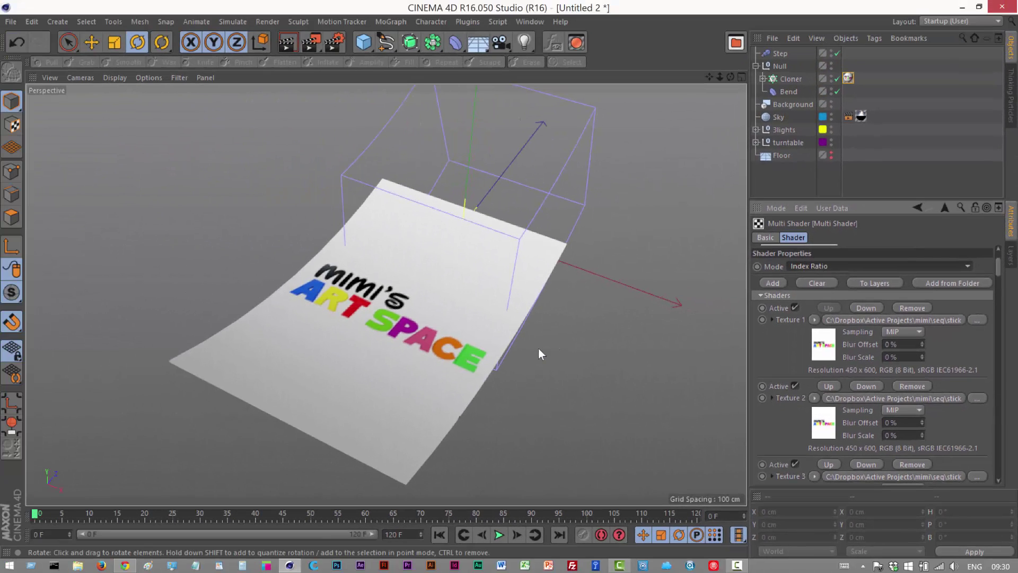
click(498, 534)
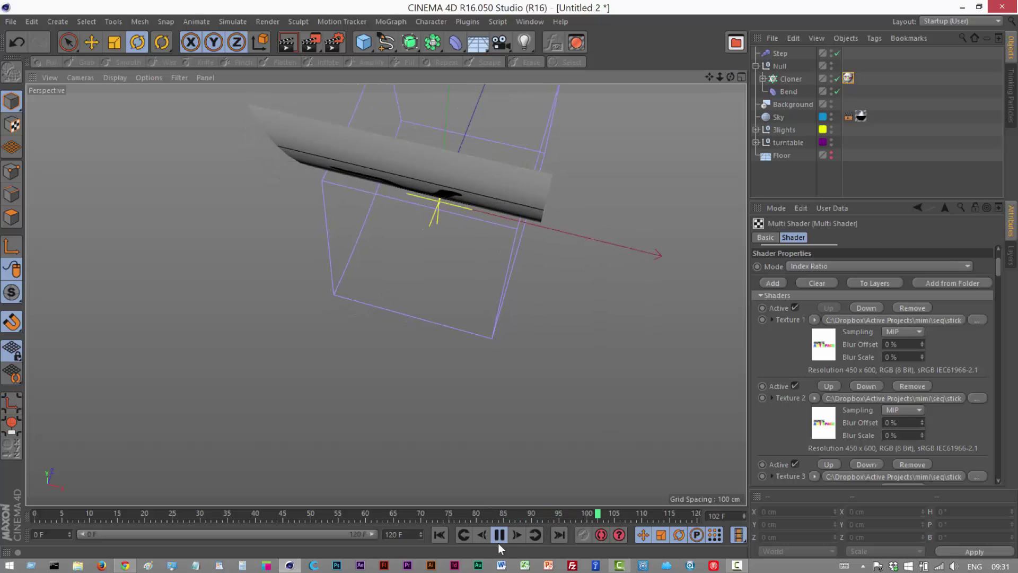
Step: Stop playback and adjust the Bend deformer's Strength for a different curl
drag(201, 513, 371, 513)
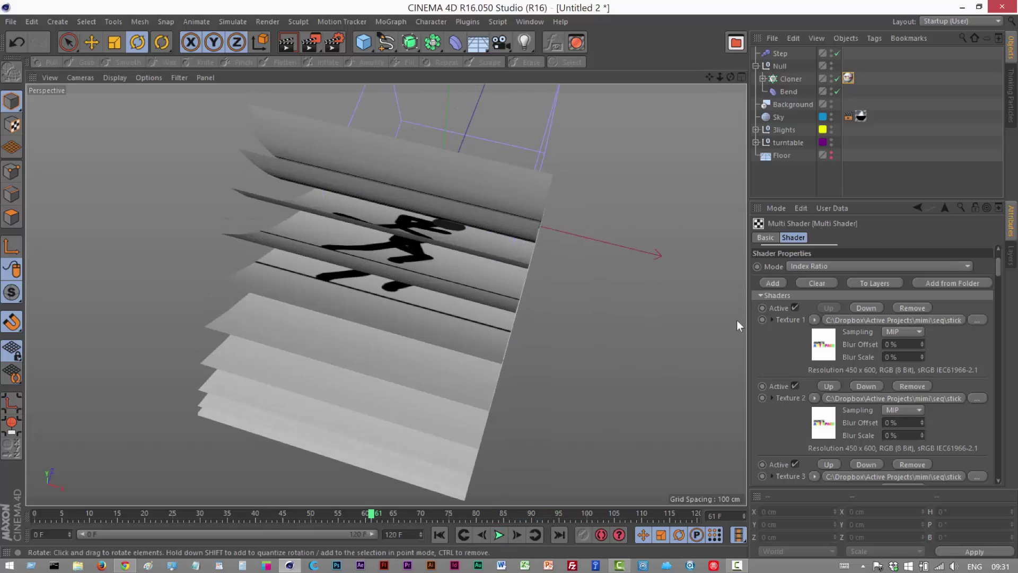
click(789, 92)
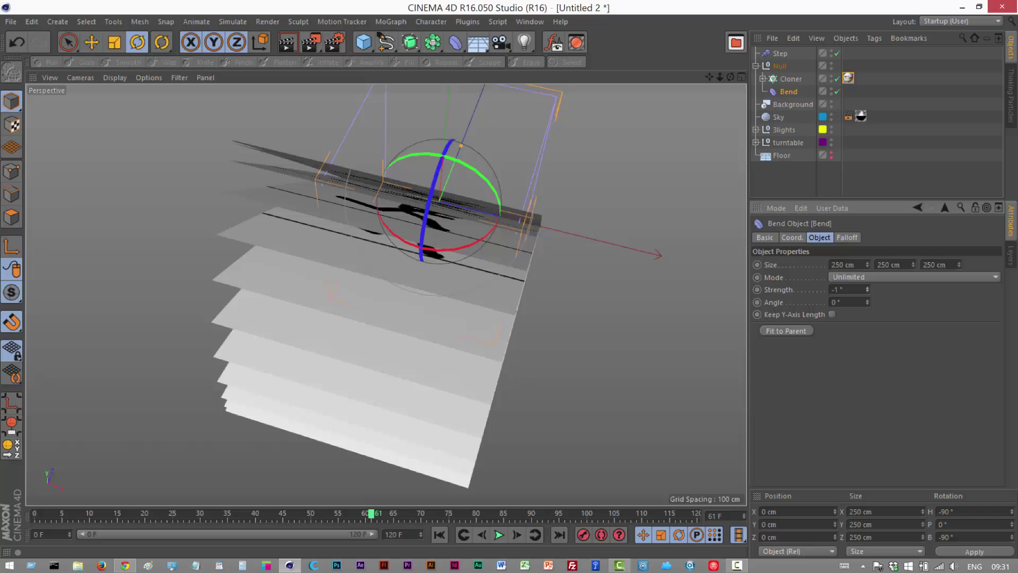
drag(867, 289, 899, 289)
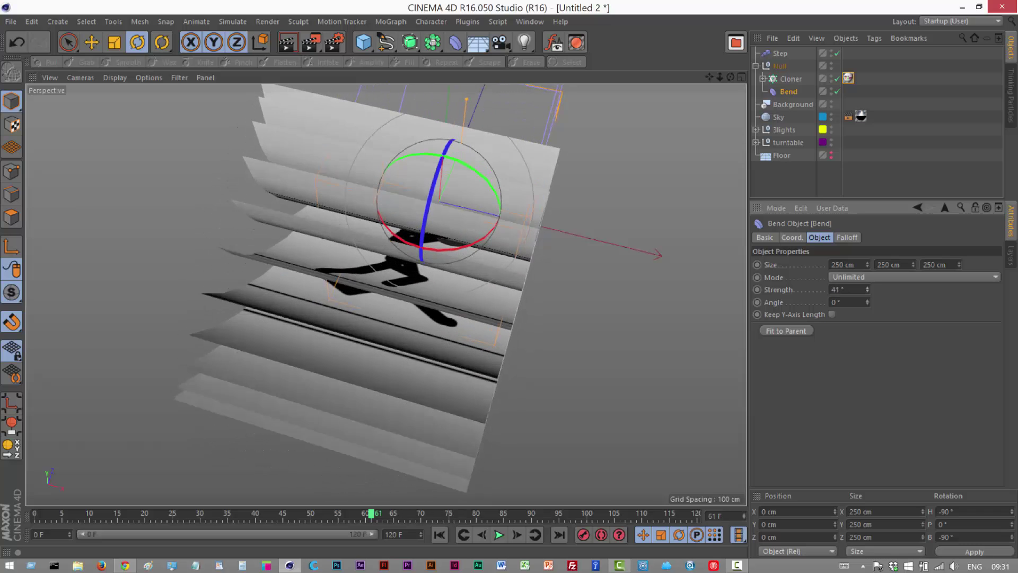
Step: Replay the animation from the start to review the new curl, then deselect Bend
alt+drag(371, 289, 385, 294)
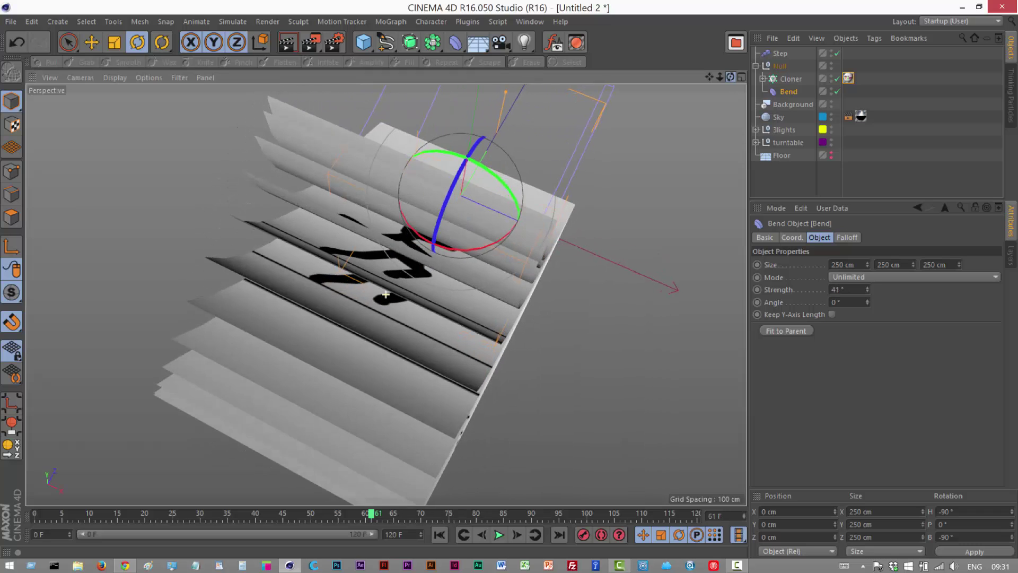
click(439, 535)
click(498, 534)
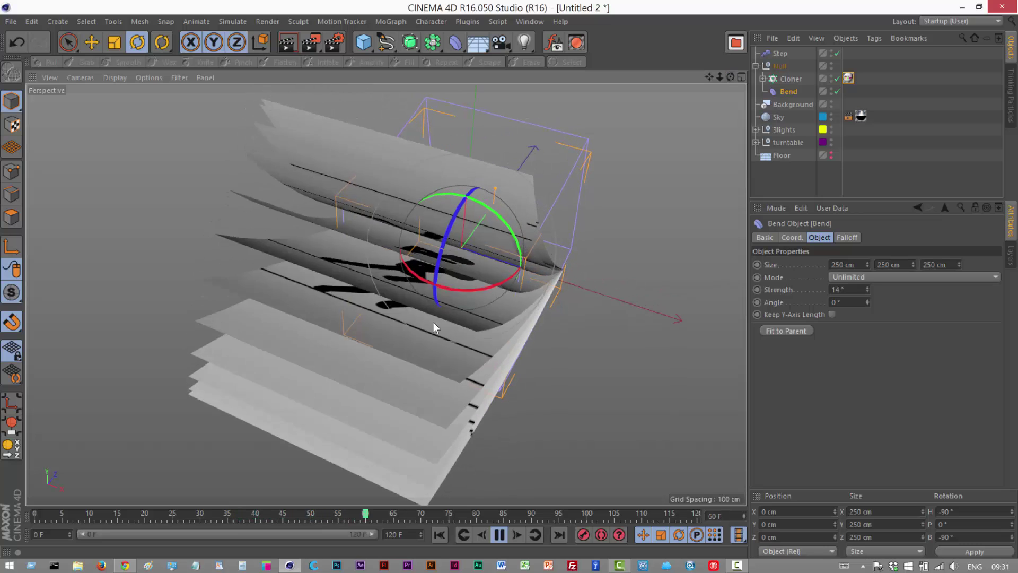
click(570, 441)
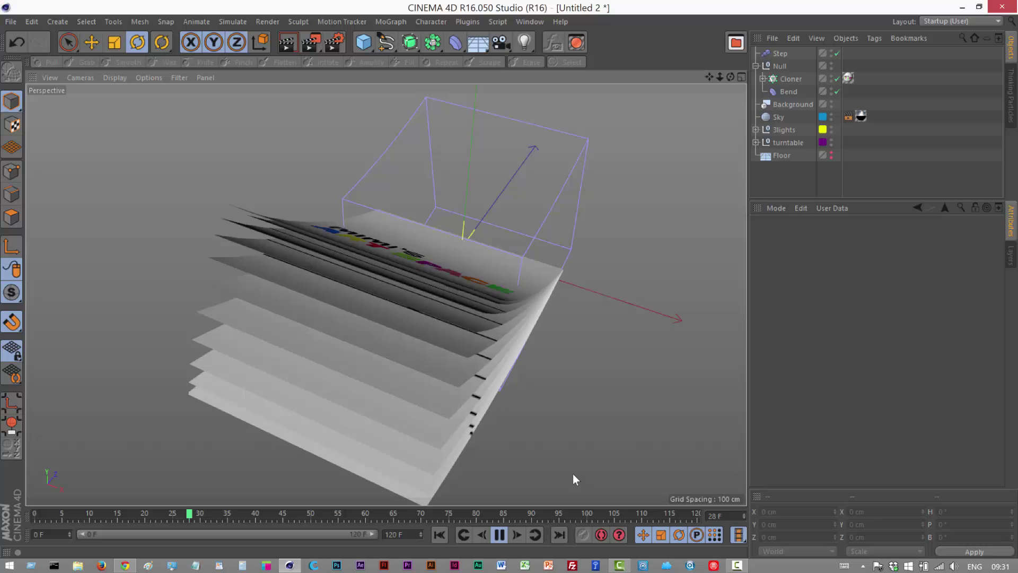
Step: Pause playback and return to frame 0 with the ART SPACE cover page on top
click(498, 535)
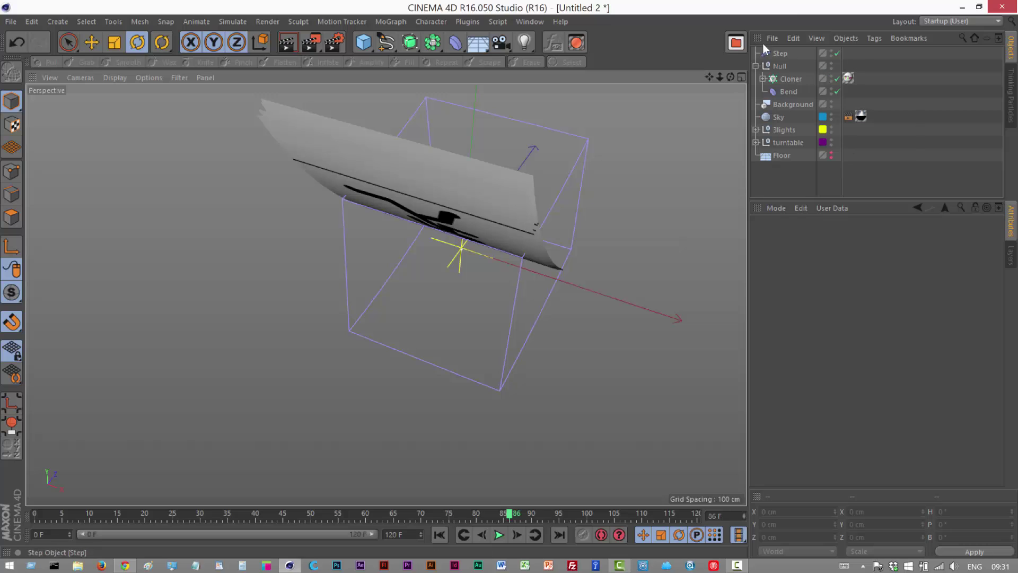
click(439, 534)
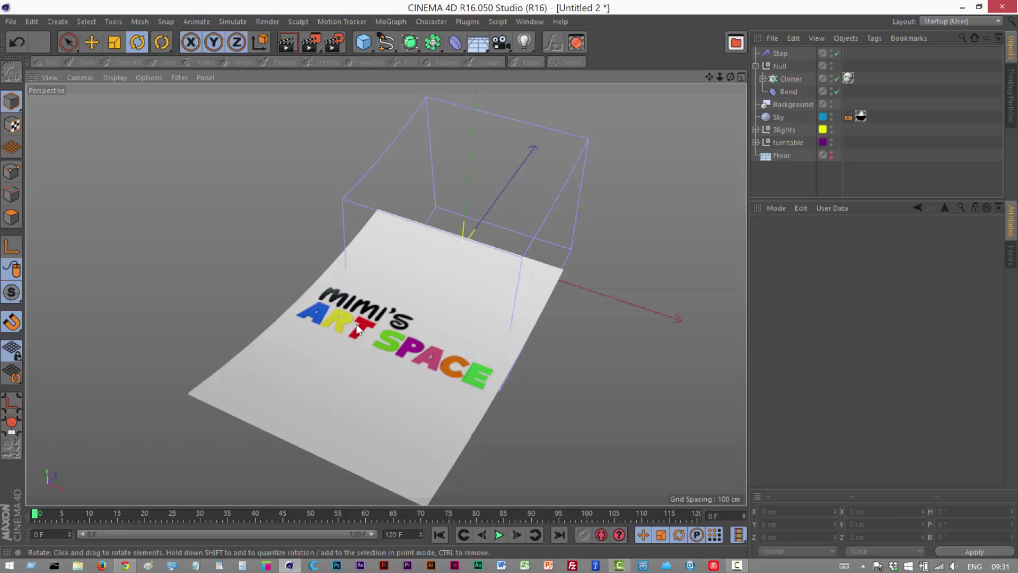